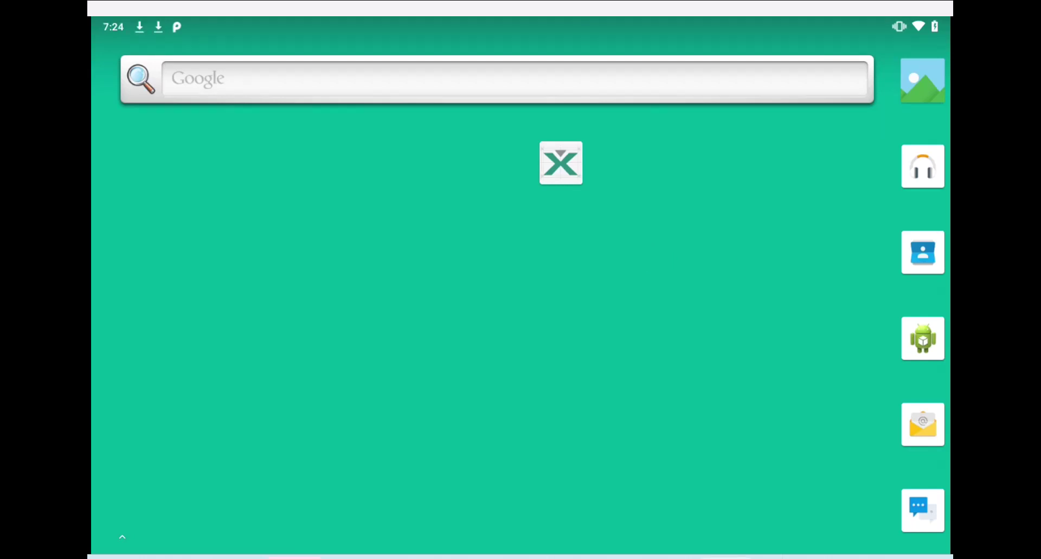
Launch the ProGeoX app and open the recent drawing FaceMap.dxf
left_click(561, 163)
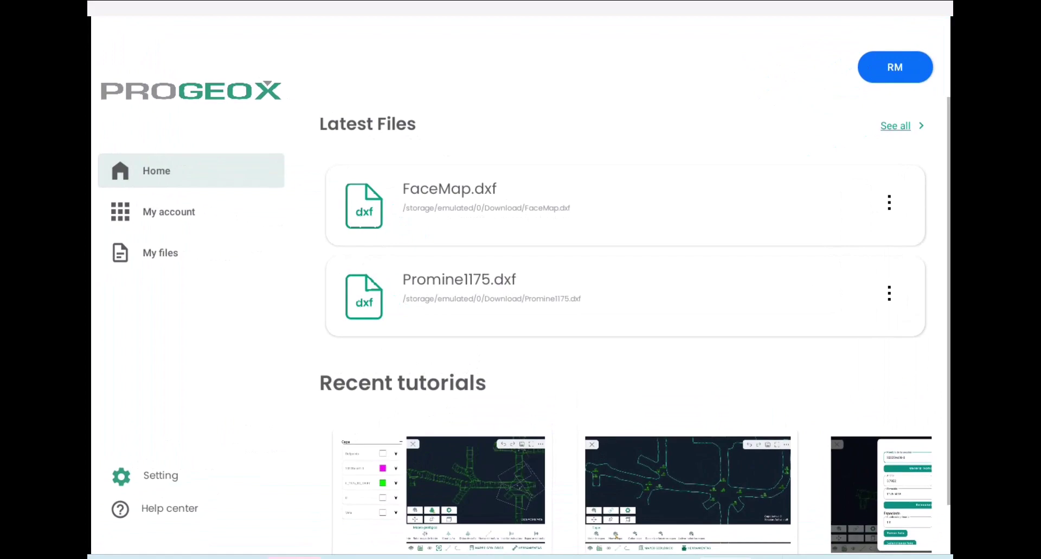
left_click(624, 205)
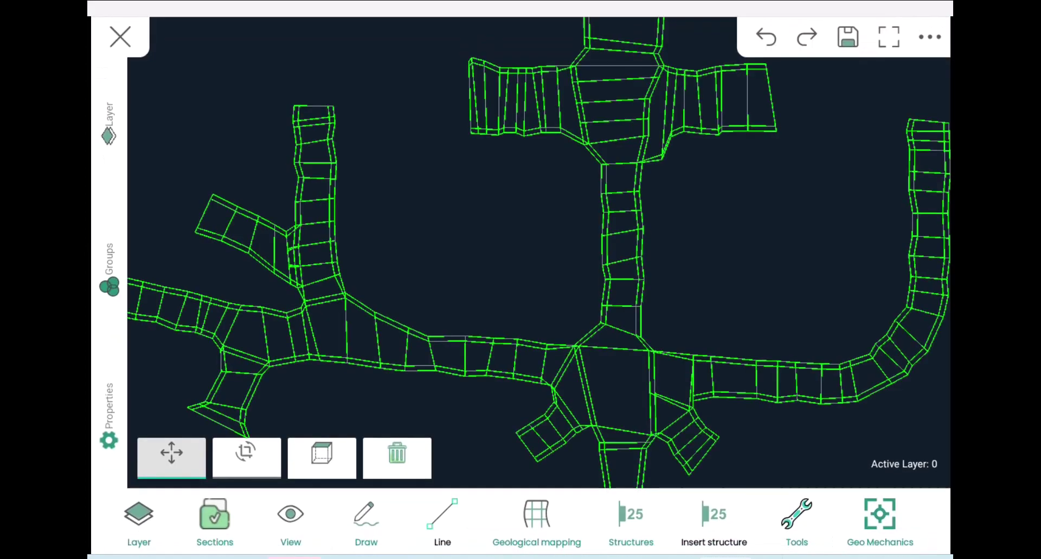
Start a new face across the outer end of the westernmost drift and accept the proposed viewing direction
scroll(528, 350, "down", 5)
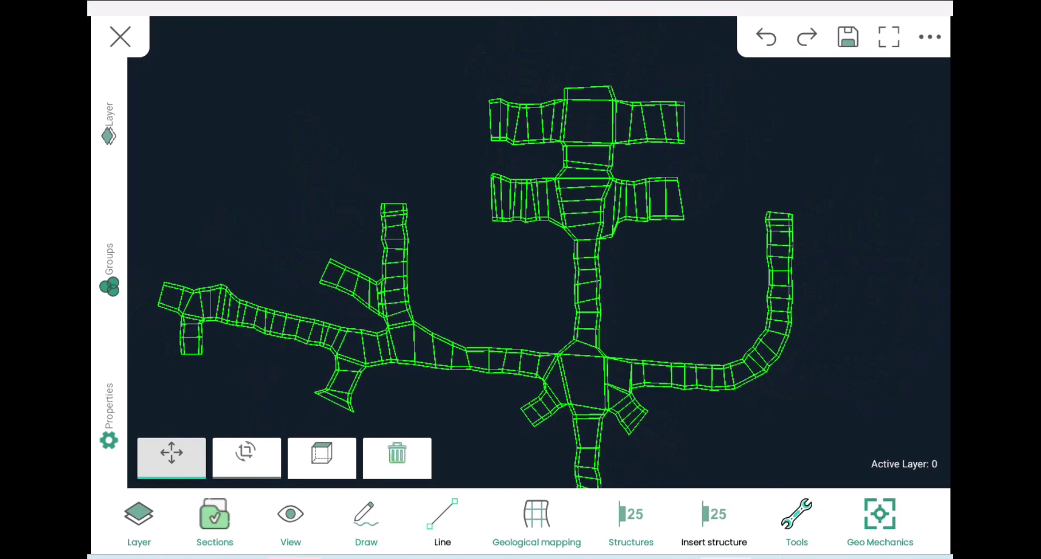
mouse_move(529, 298)
left_mouse_down()
mouse_move(525, 259)
mouse_move(759, 271)
left_mouse_up()
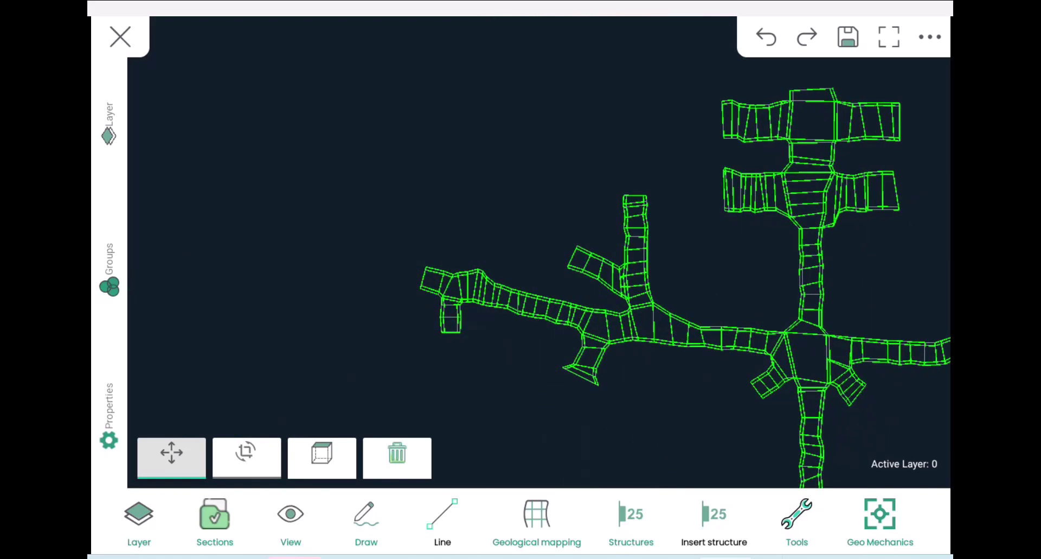
scroll(526, 271, "up", 5)
scroll(537, 271, "up", 3)
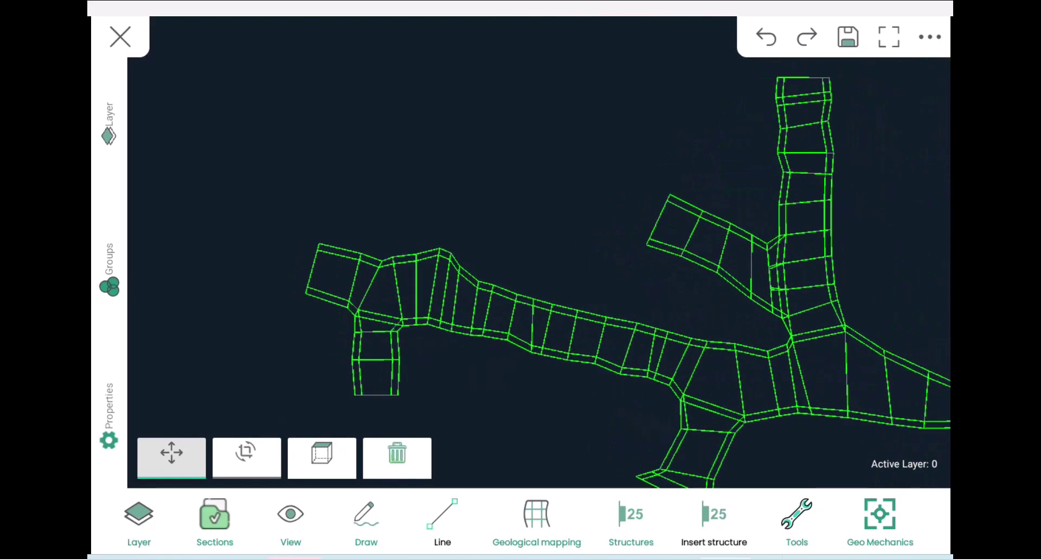
left_click_drag(380, 271, 532, 274)
scroll(451, 255, "up", 3)
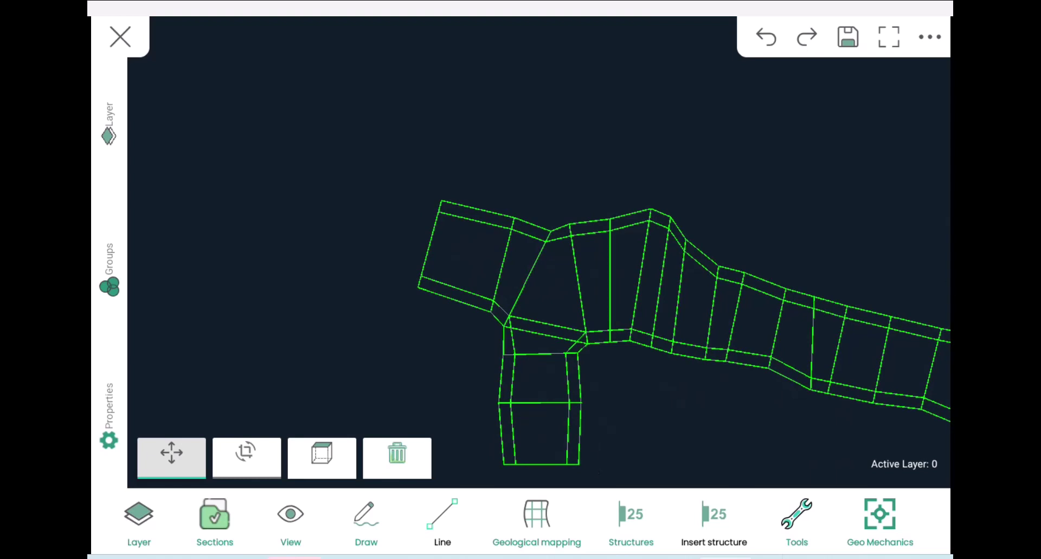
left_click(538, 524)
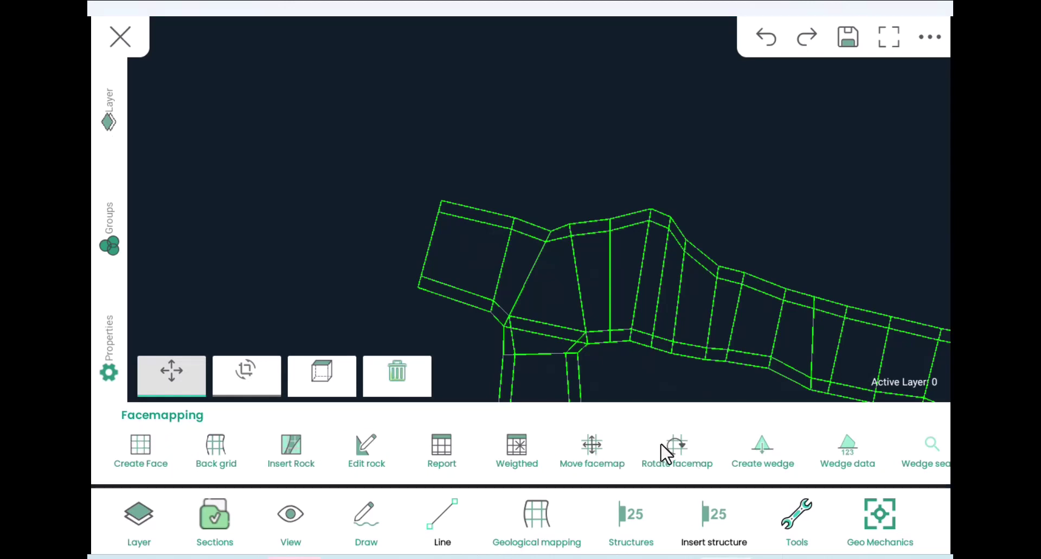
left_click(140, 446)
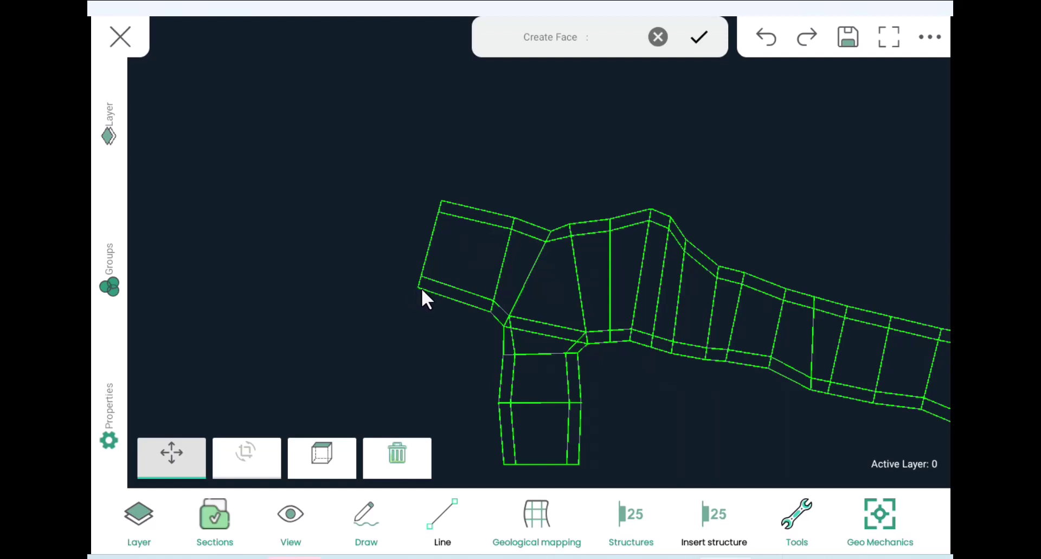
left_click(446, 201)
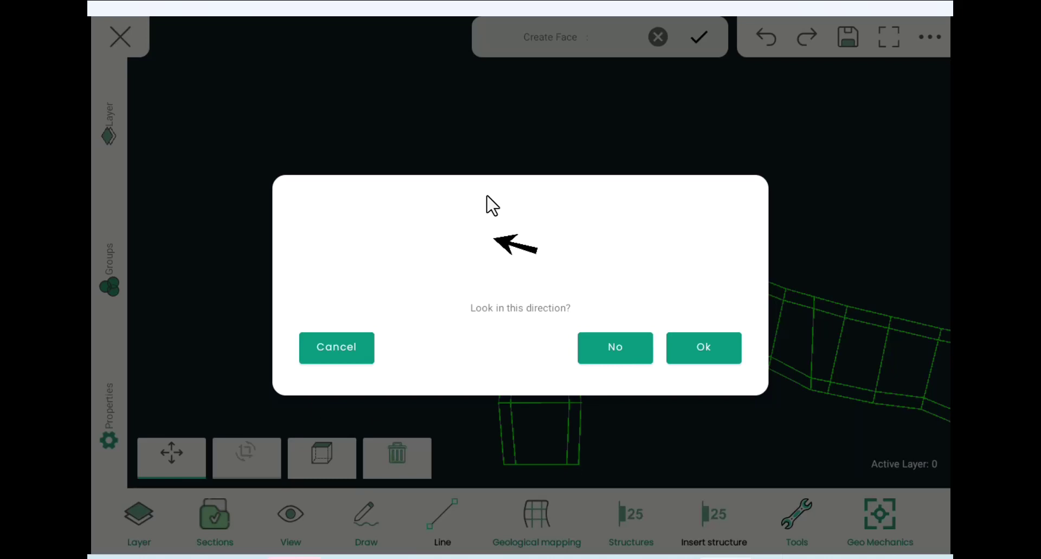
left_click(703, 348)
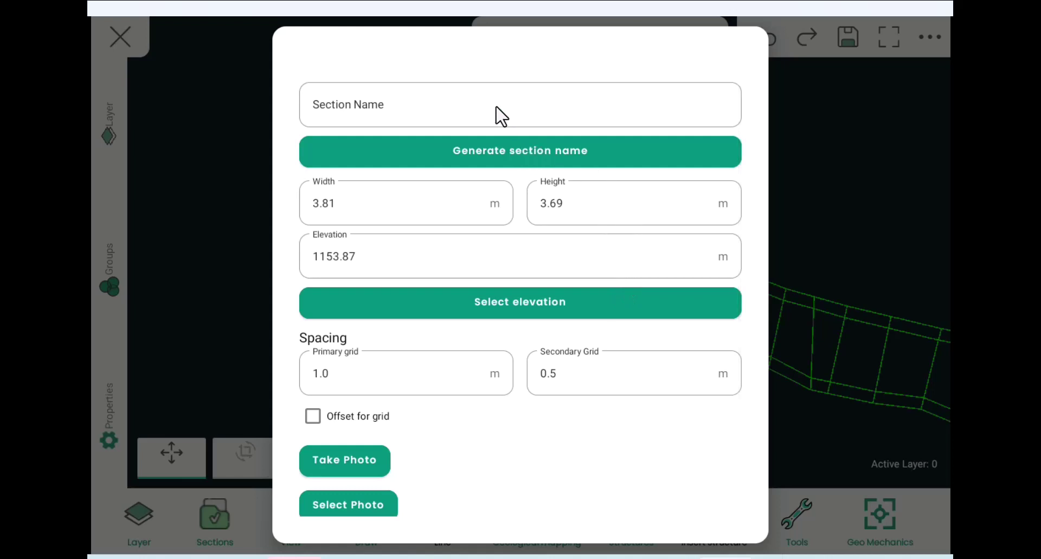
Generate the section name automatically, attach the rock face photo from Downloads with a 4:3 crop, and create the face section
left_click(543, 150)
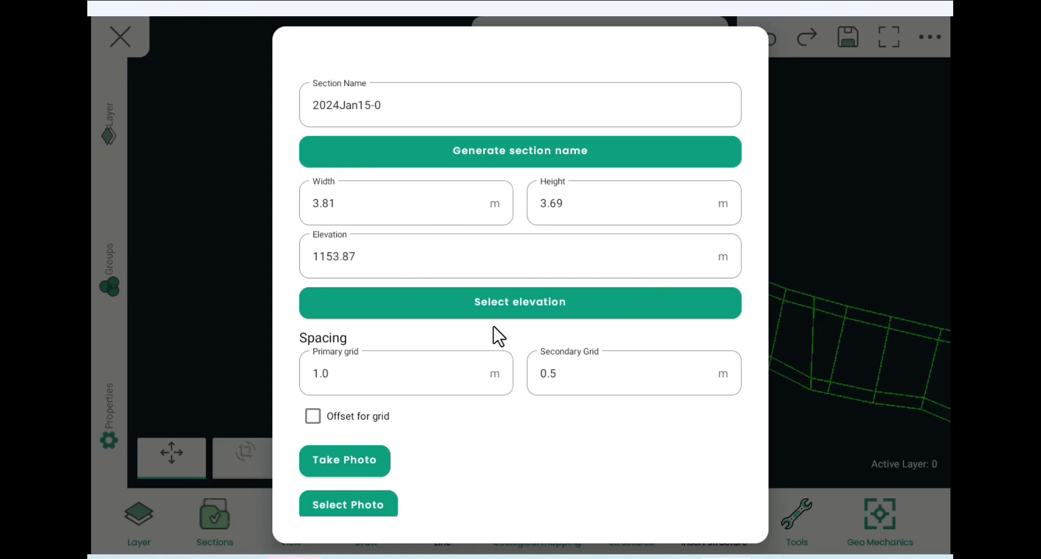
scroll(508, 320, "down", 2)
scroll(501, 310, "down", 1)
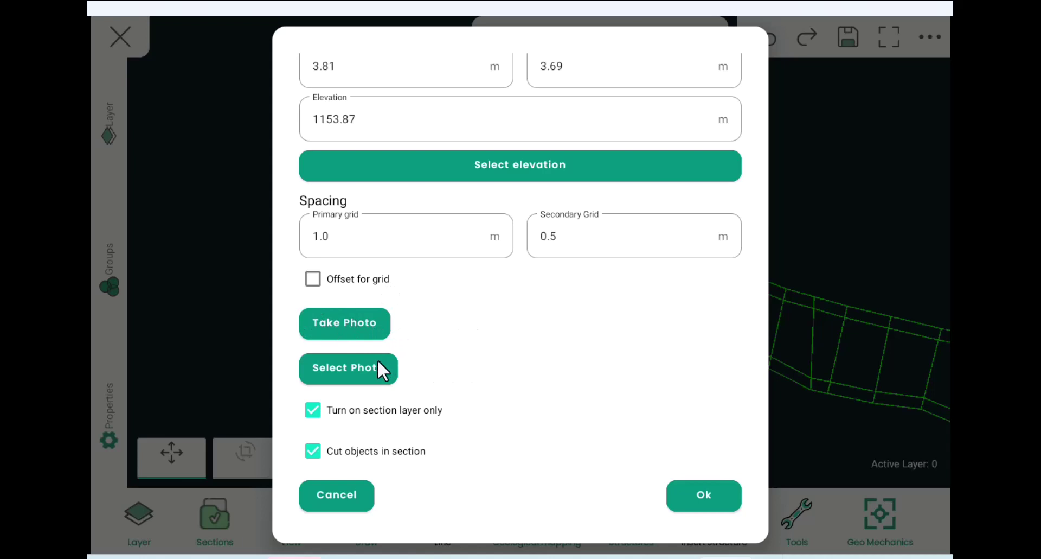
left_click(350, 372)
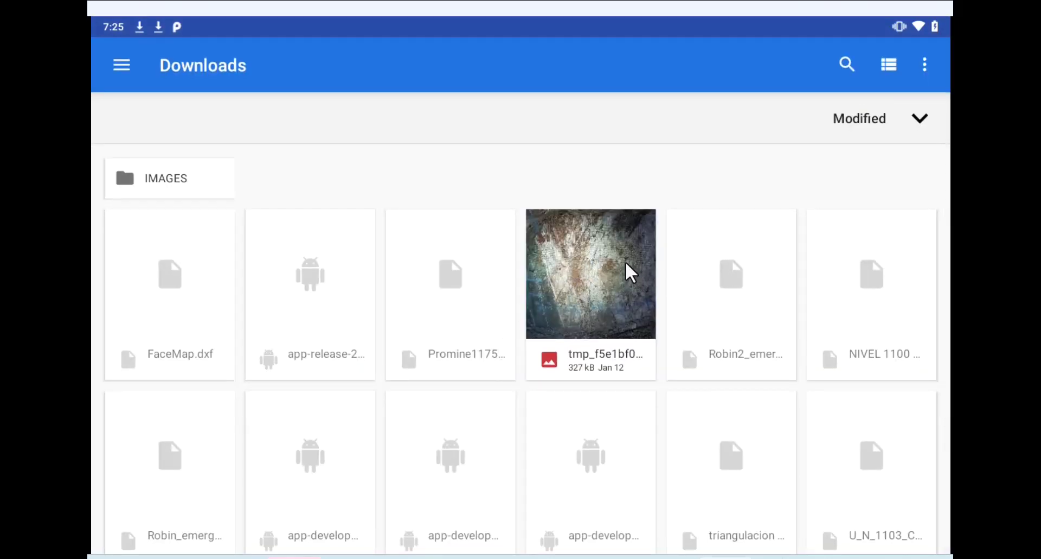
scroll(563, 284, "down", 3)
scroll(562, 284, "up", 3)
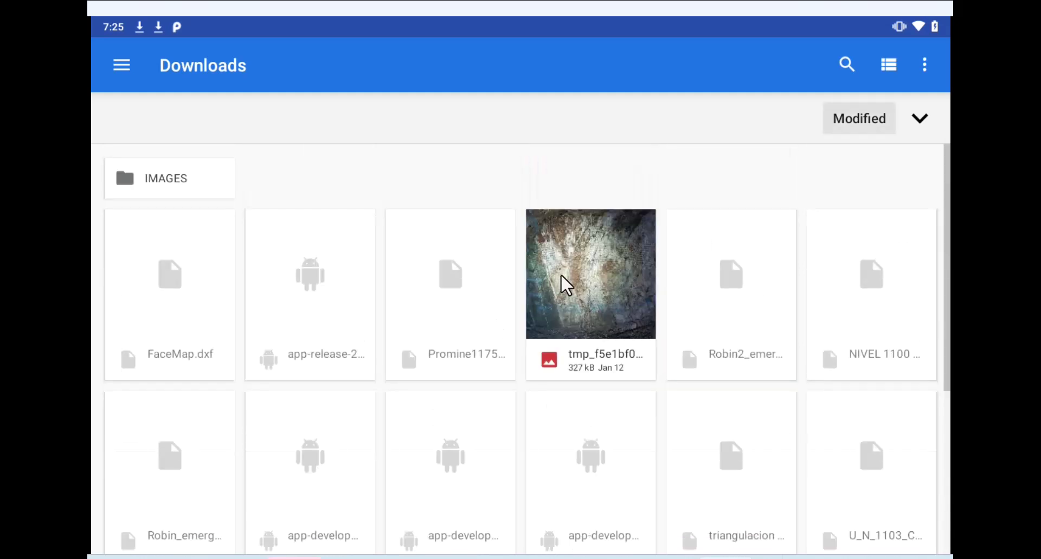
left_click(604, 260)
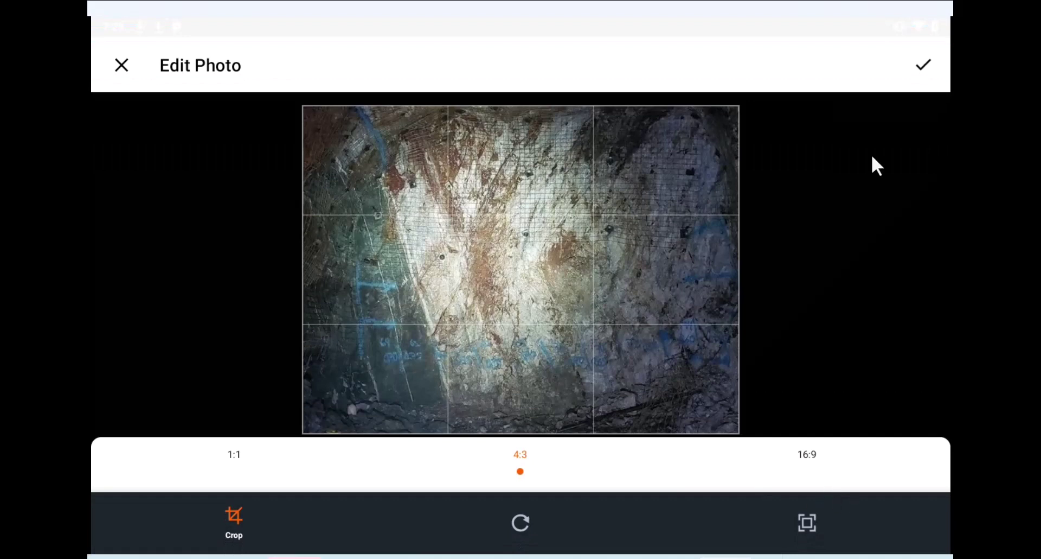
left_click(927, 67)
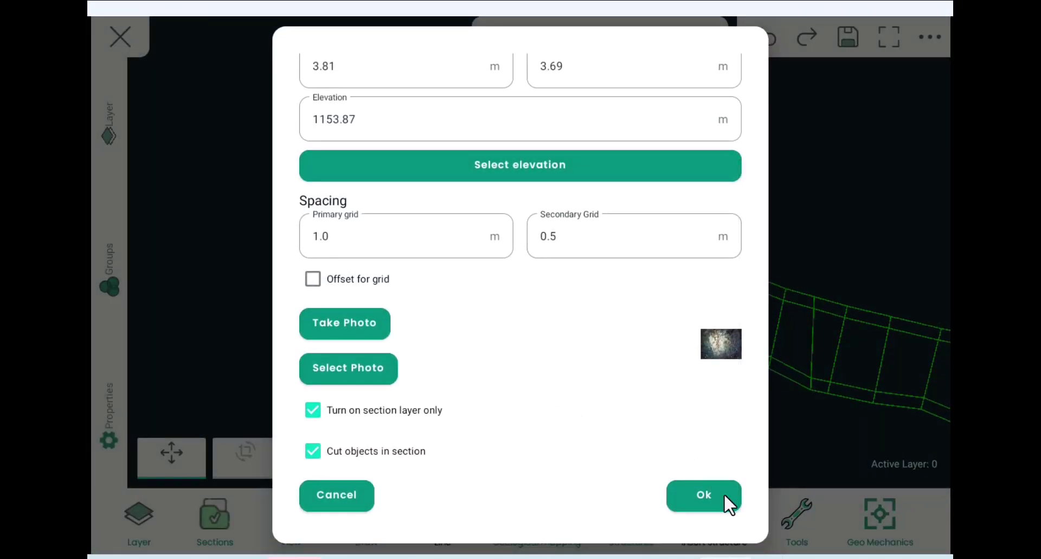
left_click(704, 496)
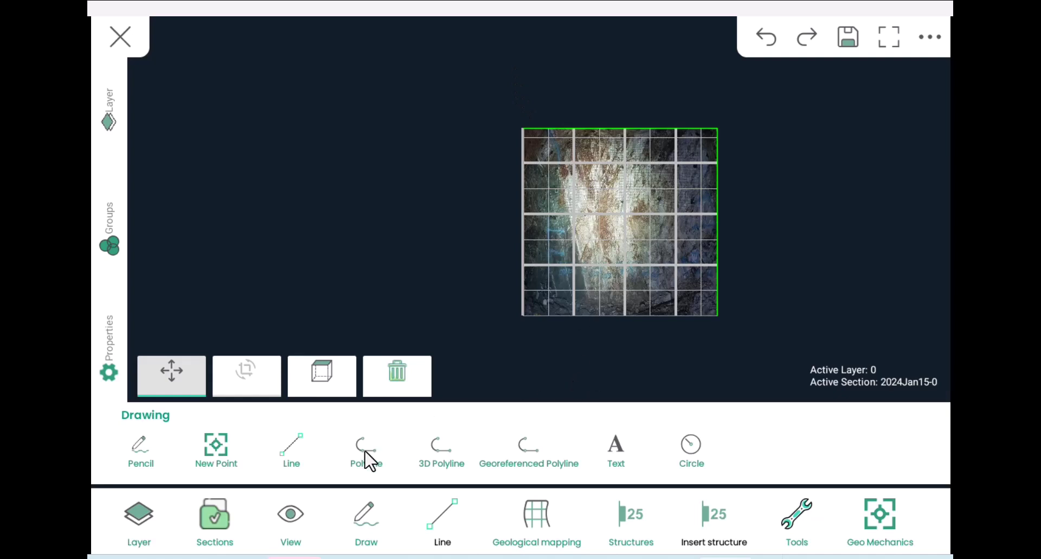
Draw a polyline down the left contact of the bright rock band, extending past the face outline at both ends
left_click(450, 522)
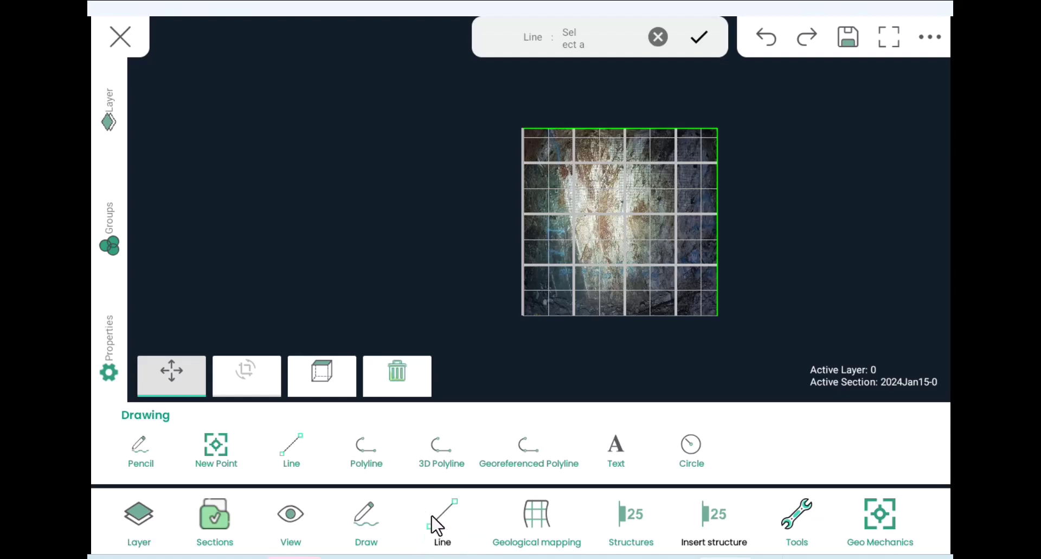
left_click(364, 456)
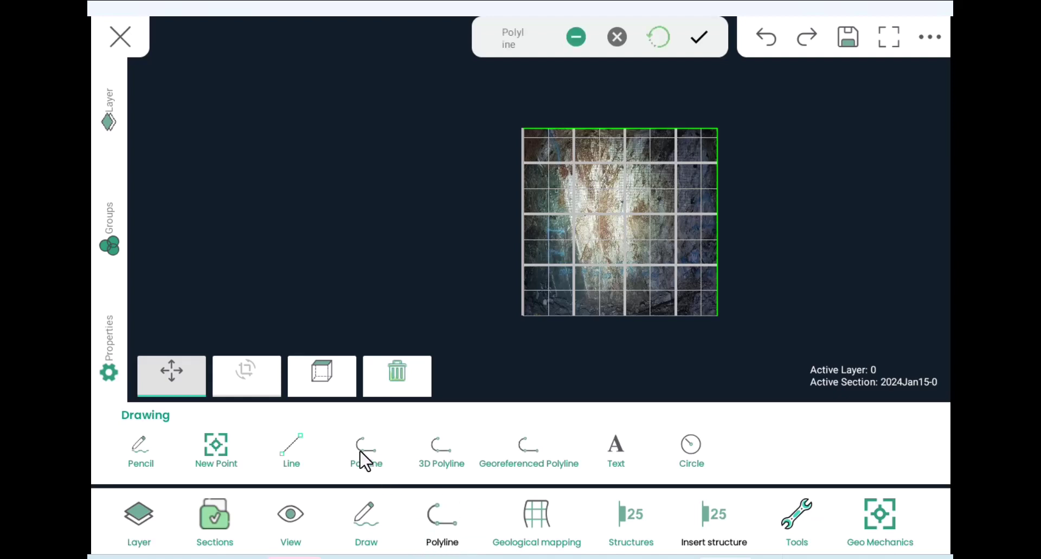
left_click(542, 113)
left_click(569, 199)
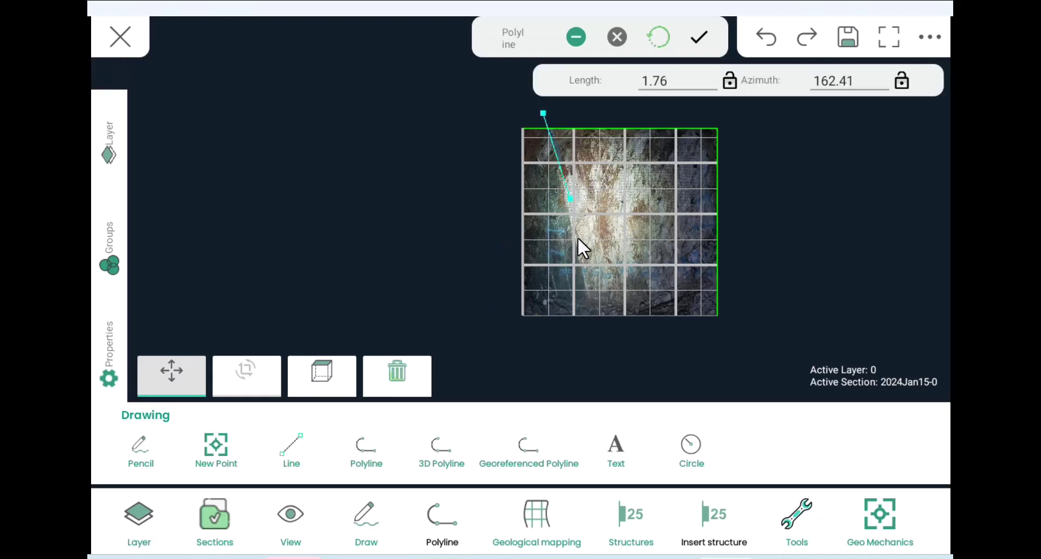
left_click(582, 270)
left_click(598, 318)
left_click(598, 325)
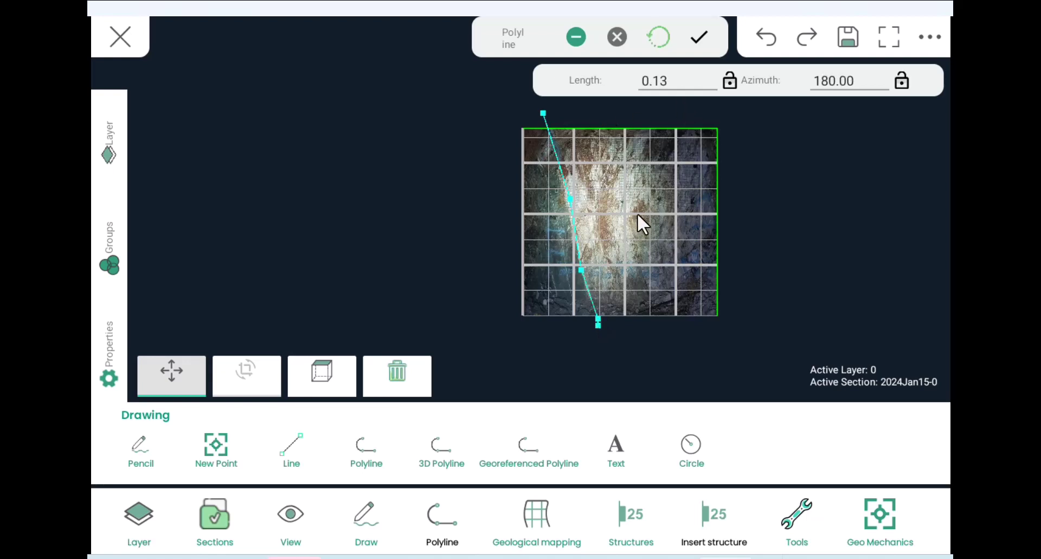
left_click(700, 39)
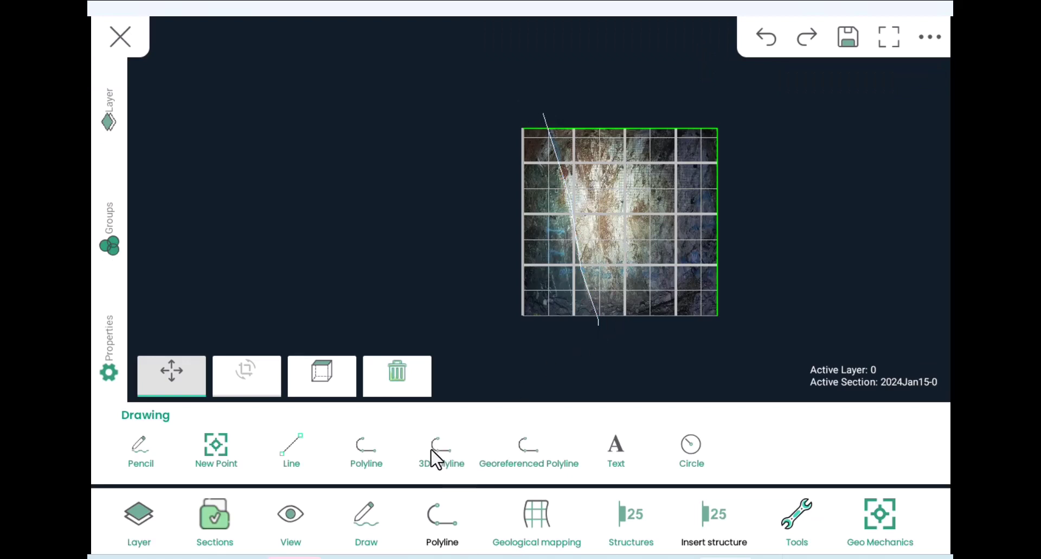
Draw a second polyline down the right contact of the bright rock band, extending past the face outline at both ends
left_click(362, 454)
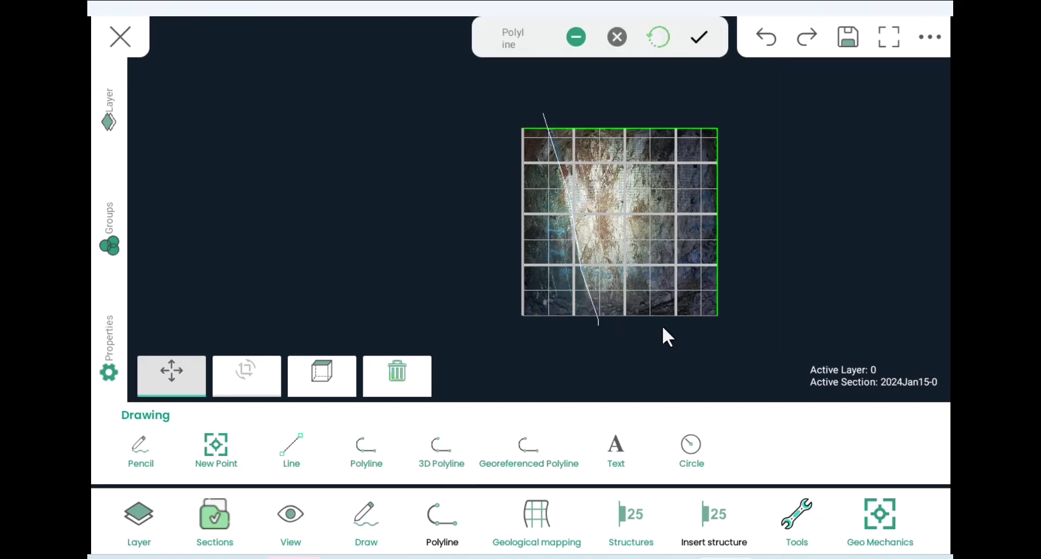
left_click(663, 112)
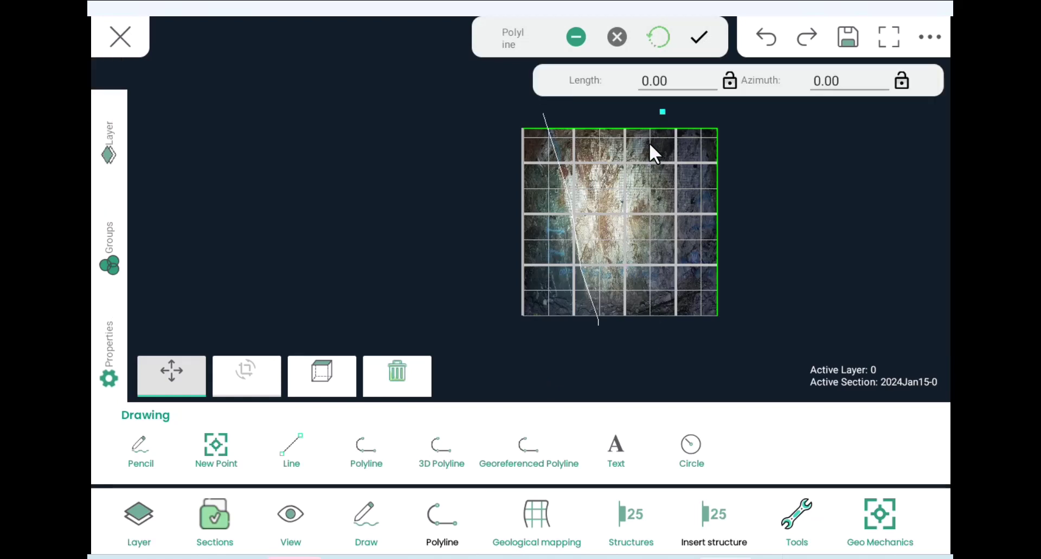
left_click(629, 223)
left_click(634, 250)
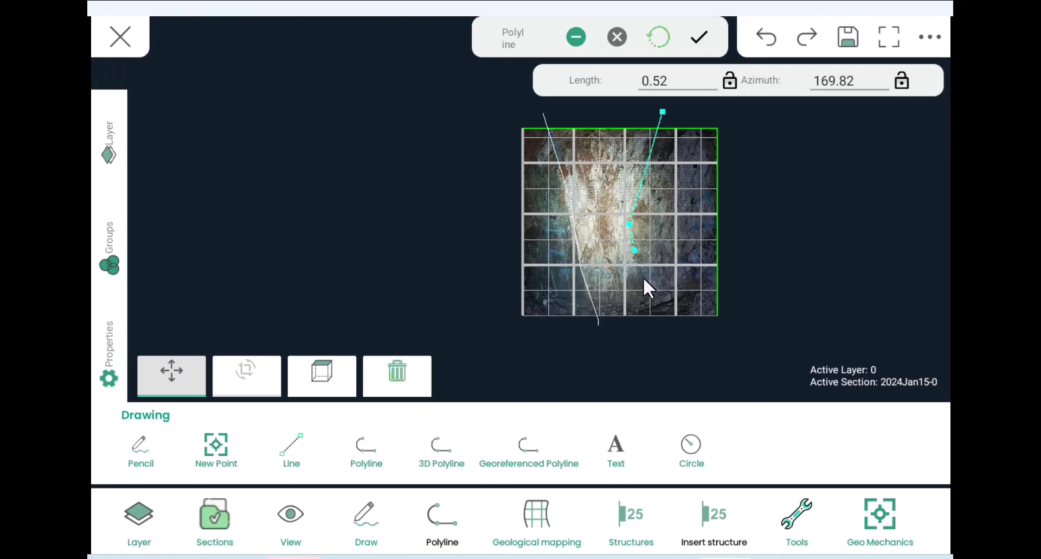
left_click(643, 277)
left_click(657, 303)
left_click(666, 317)
left_click(668, 320)
left_click(698, 40)
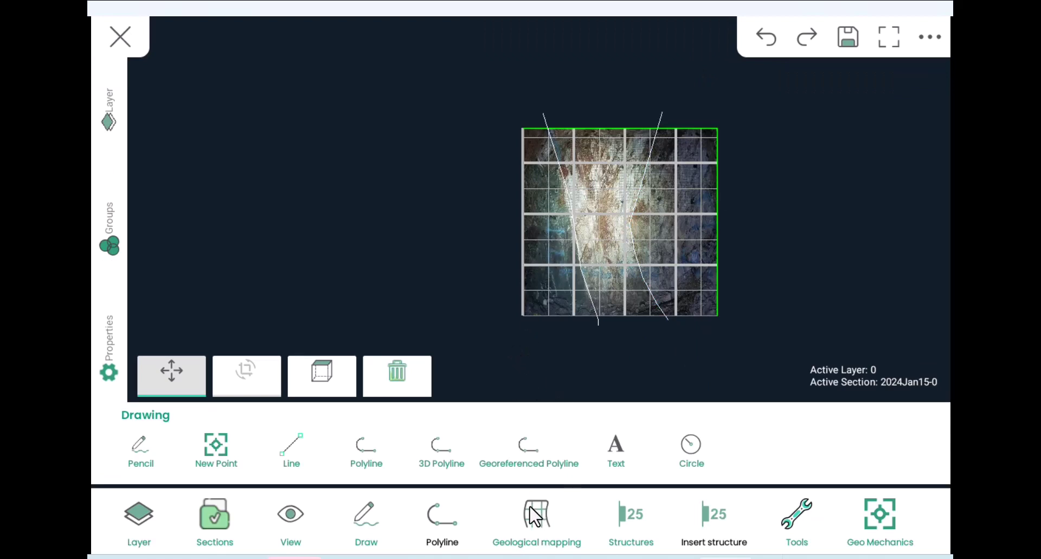
Start inserting rock into the face outline, using the objects on screen as boundaries and layer 0
left_click(530, 518)
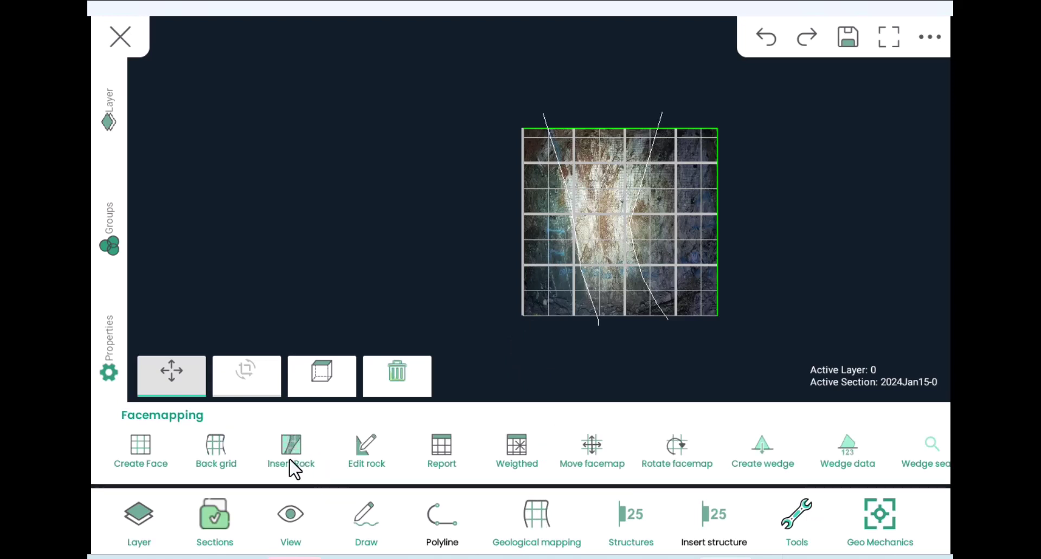
left_click(289, 442)
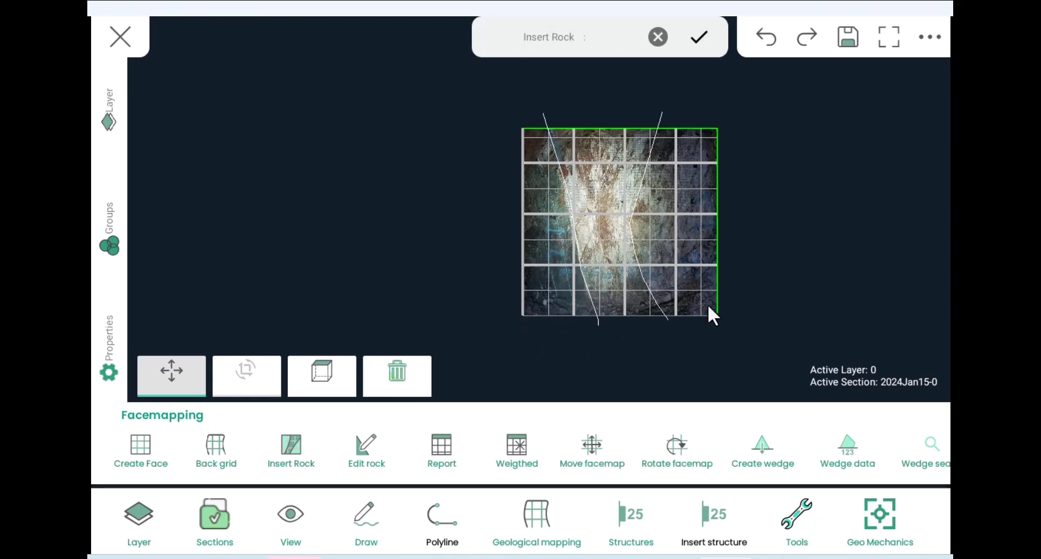
left_click(522, 307)
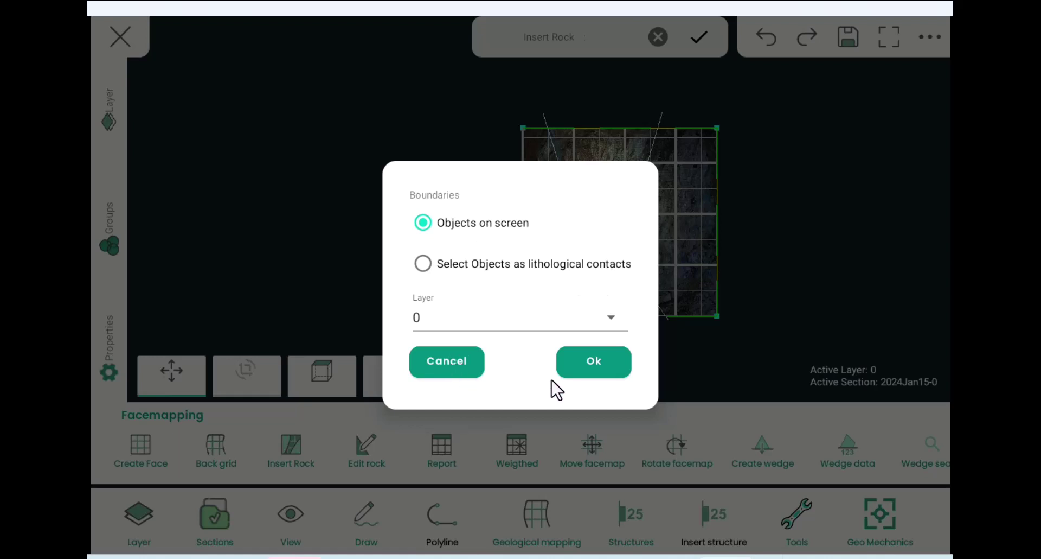
left_click(597, 362)
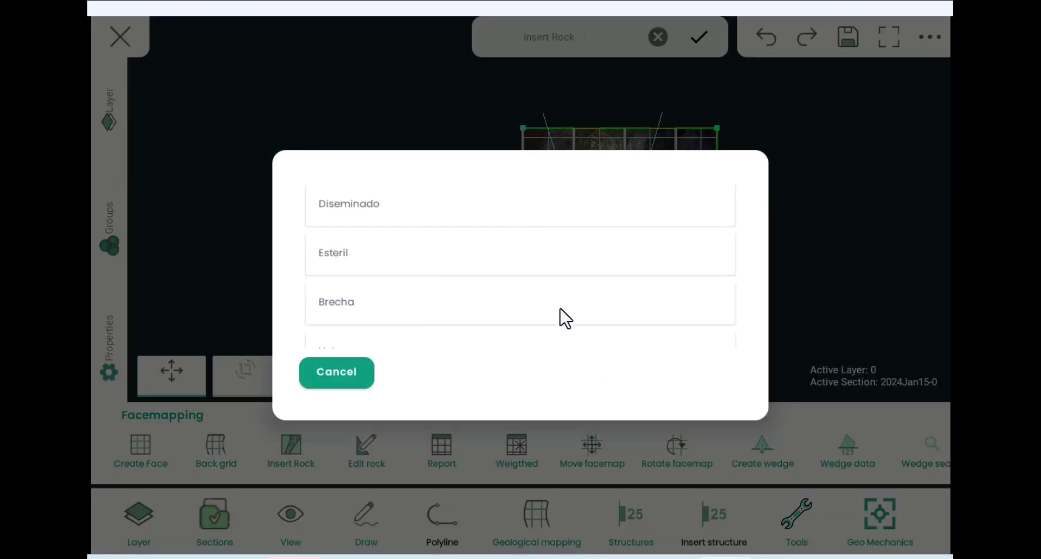
Assign the Brecha rock type to the face area left of the left contact
scroll(405, 247, "down", 6)
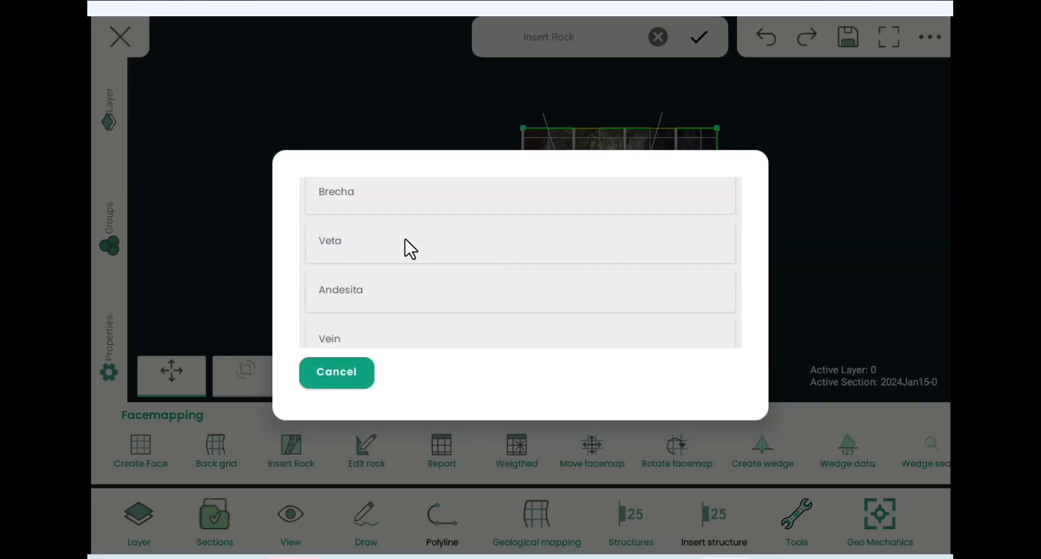
scroll(410, 249, "down", 5)
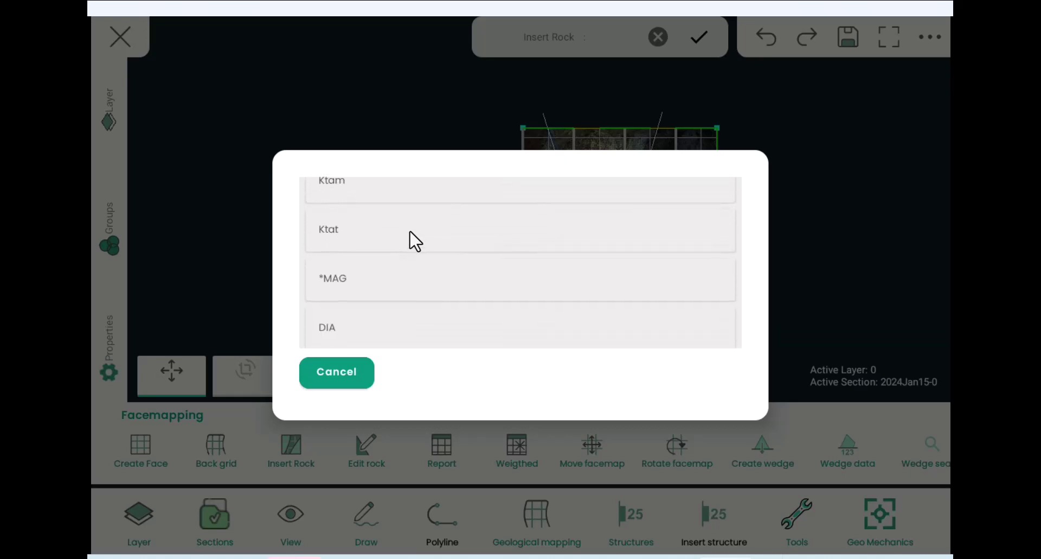
scroll(416, 291, "down", 5)
scroll(416, 275, "down", 6)
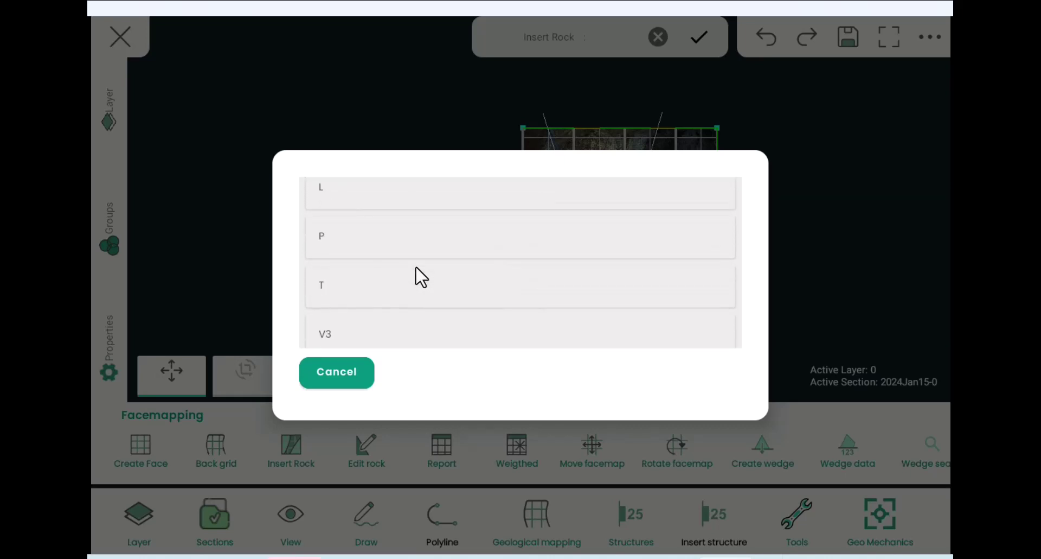
scroll(429, 281, "up", 6)
scroll(438, 291, "up", 10)
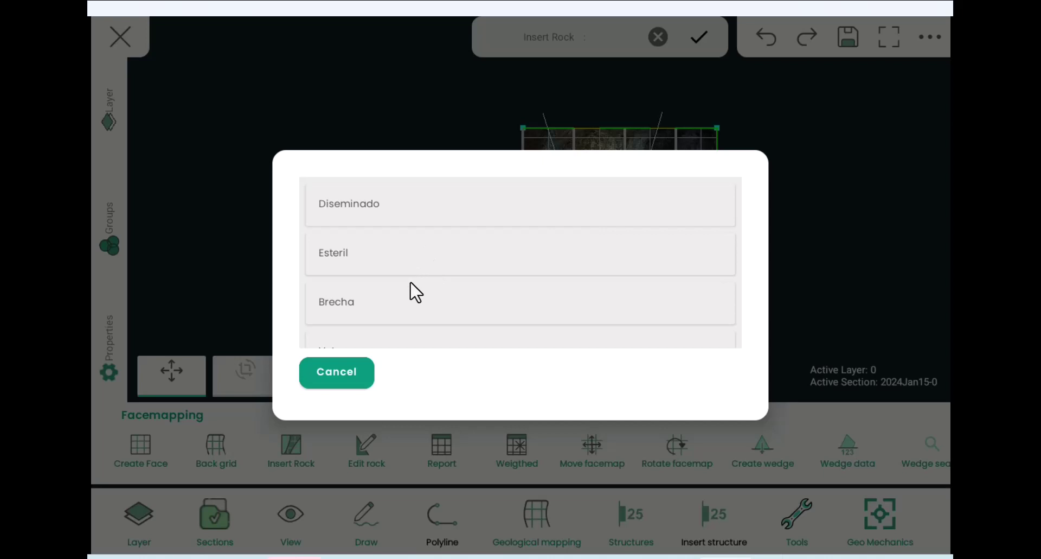
left_click(349, 305)
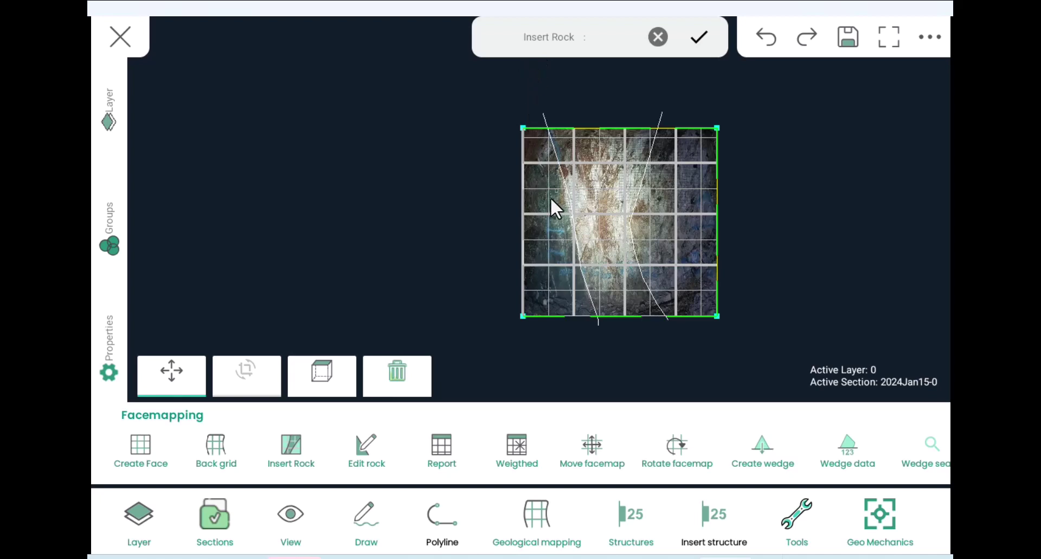
left_click(537, 223)
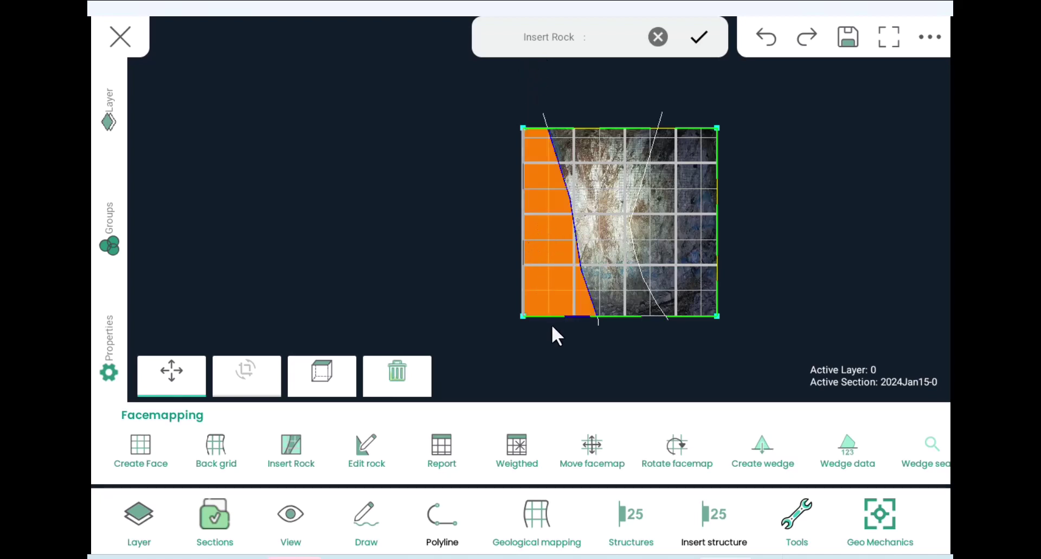
left_click(698, 38)
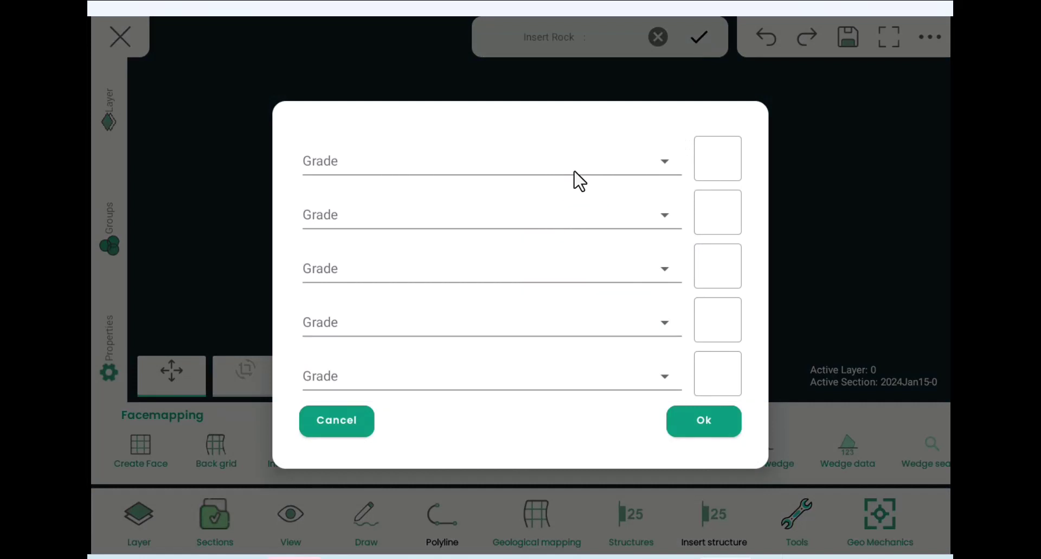
Enter grades of Au 0.5 and Ag 0.5 for the Brecha area and place their label at the face's lower-left corner
left_click(663, 165)
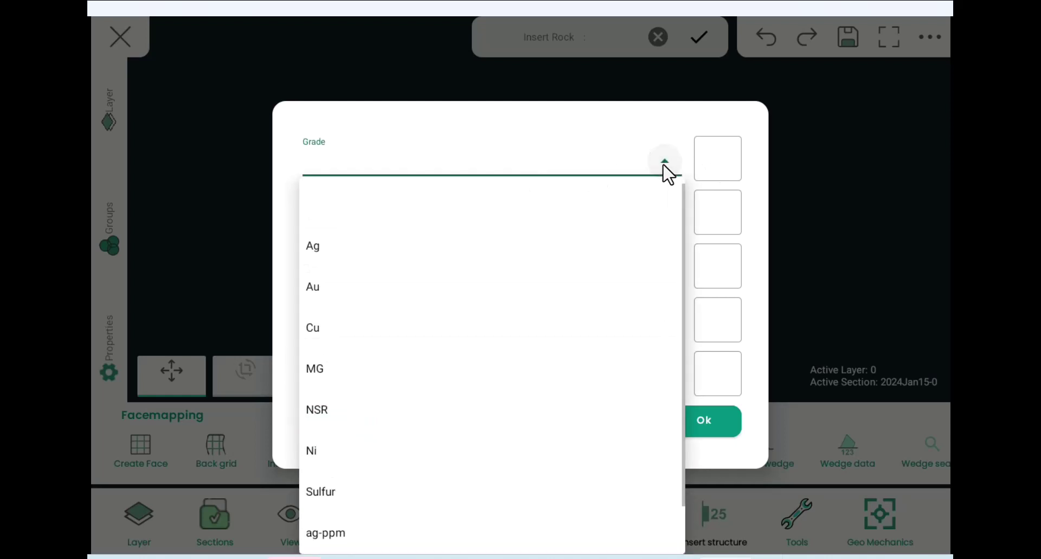
left_click(320, 292)
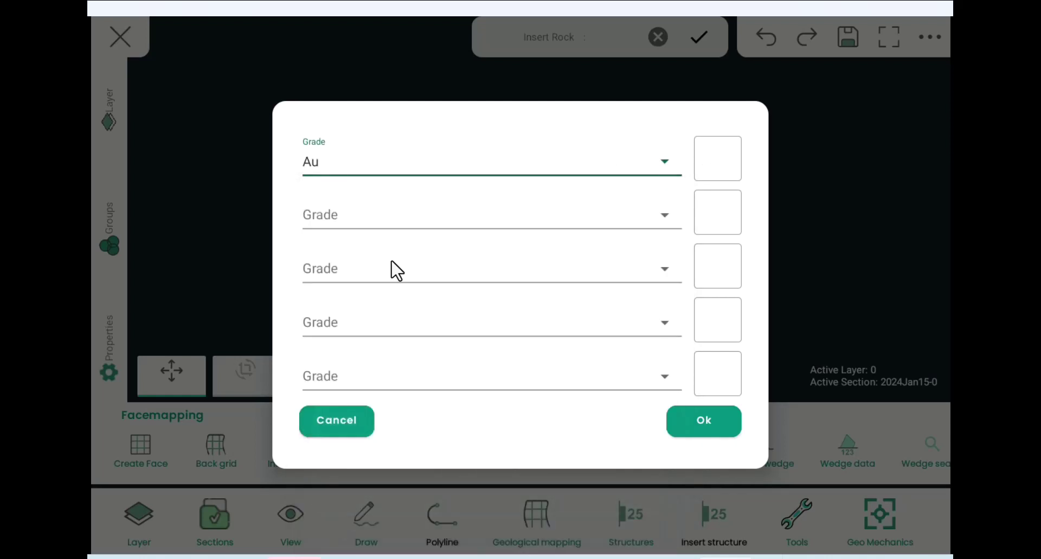
left_click(711, 175)
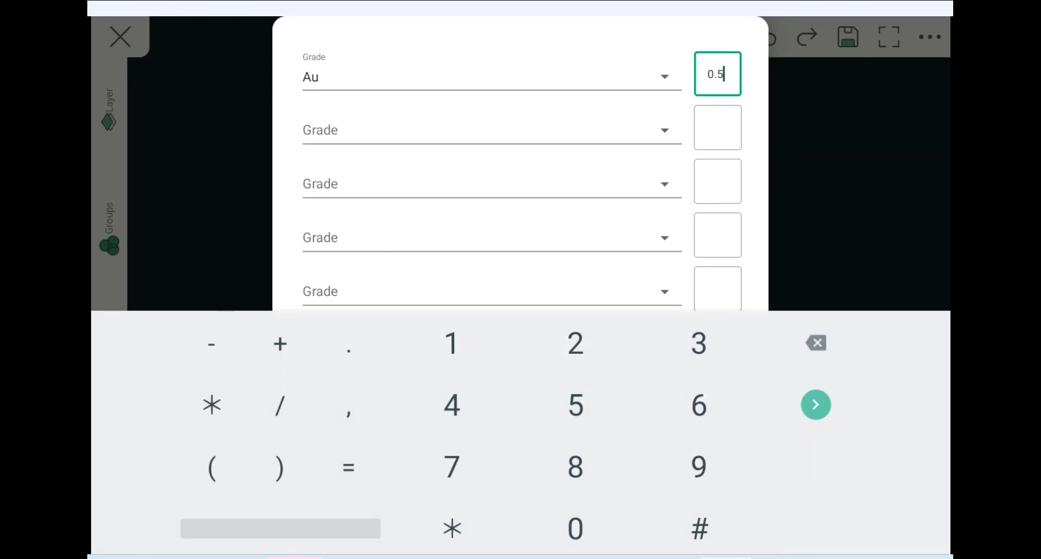
key("Escape")
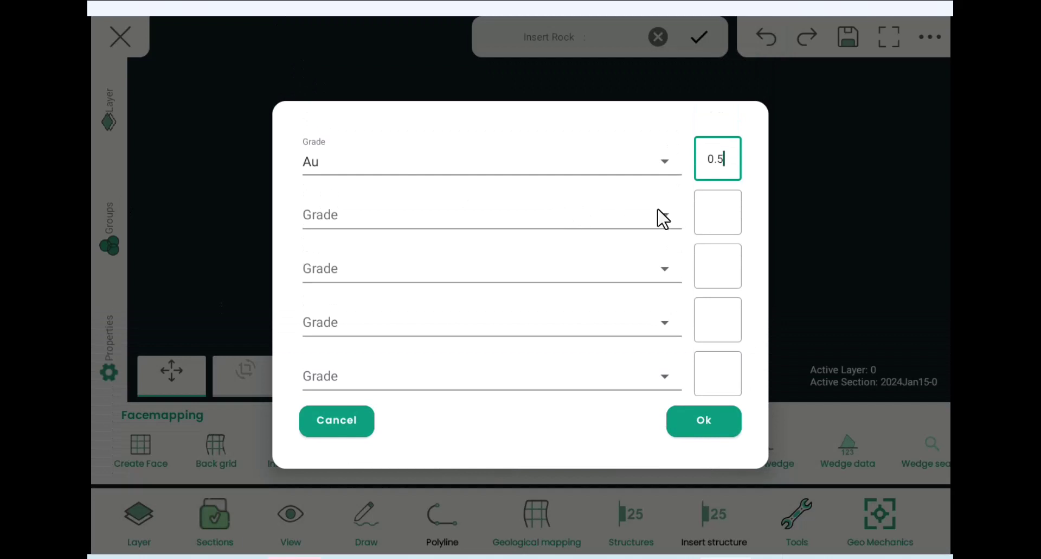
left_click(646, 223)
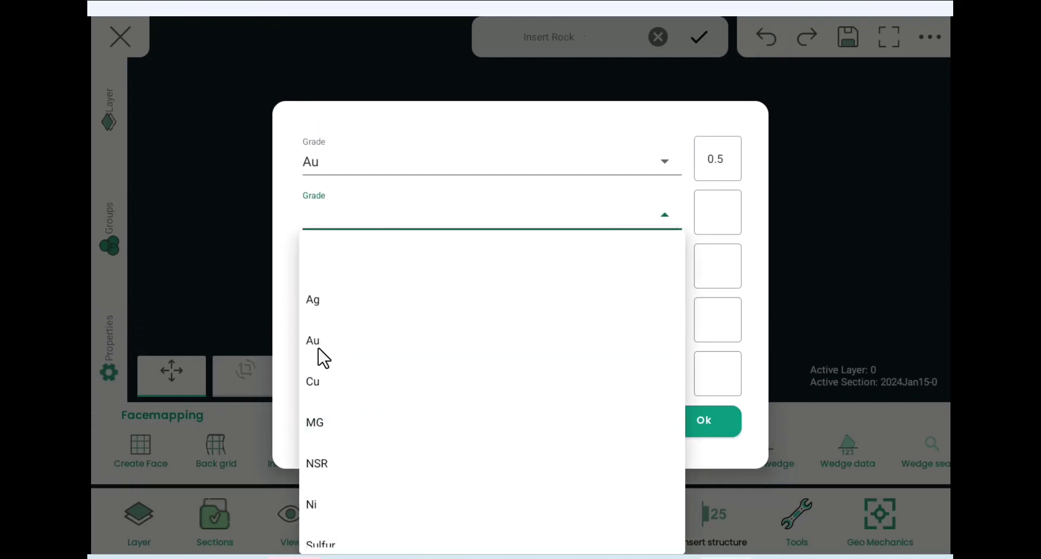
left_click(316, 300)
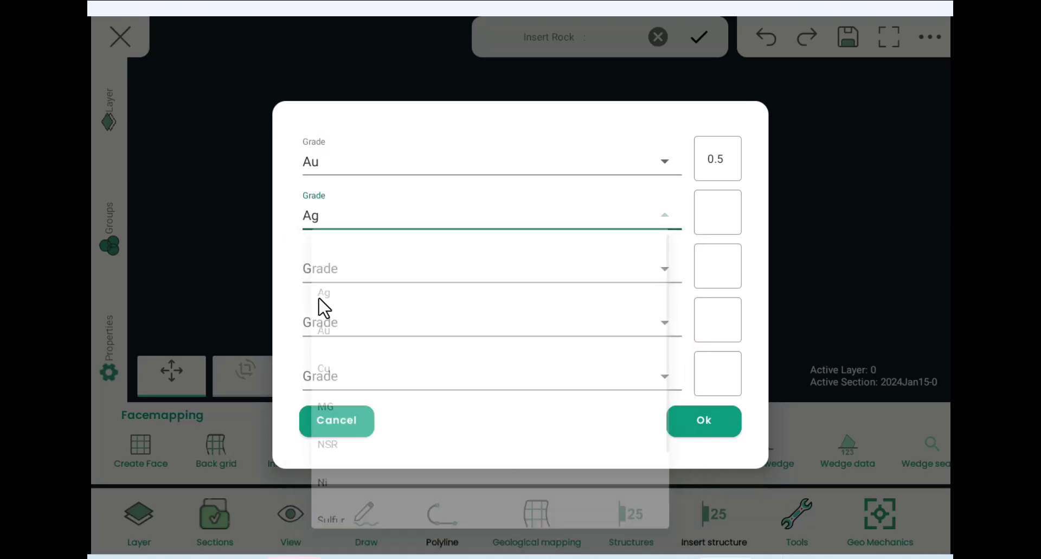
left_click(715, 221)
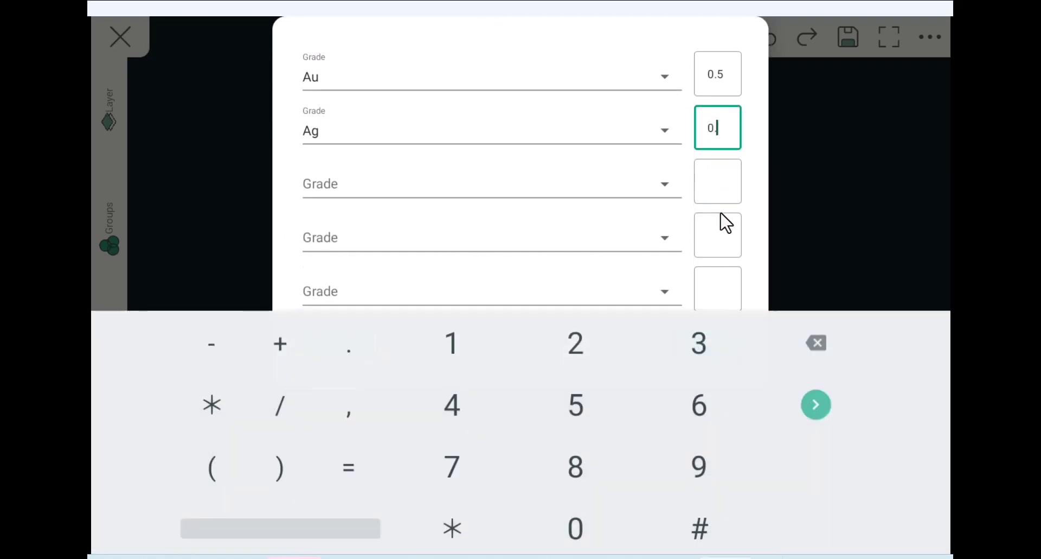
type("0.5")
key("Escape")
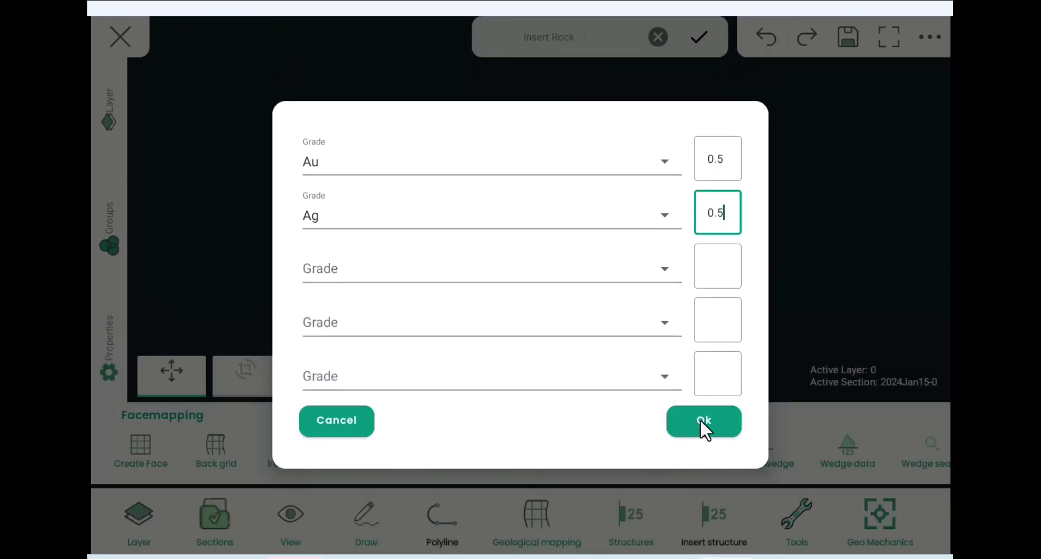
left_click(701, 419)
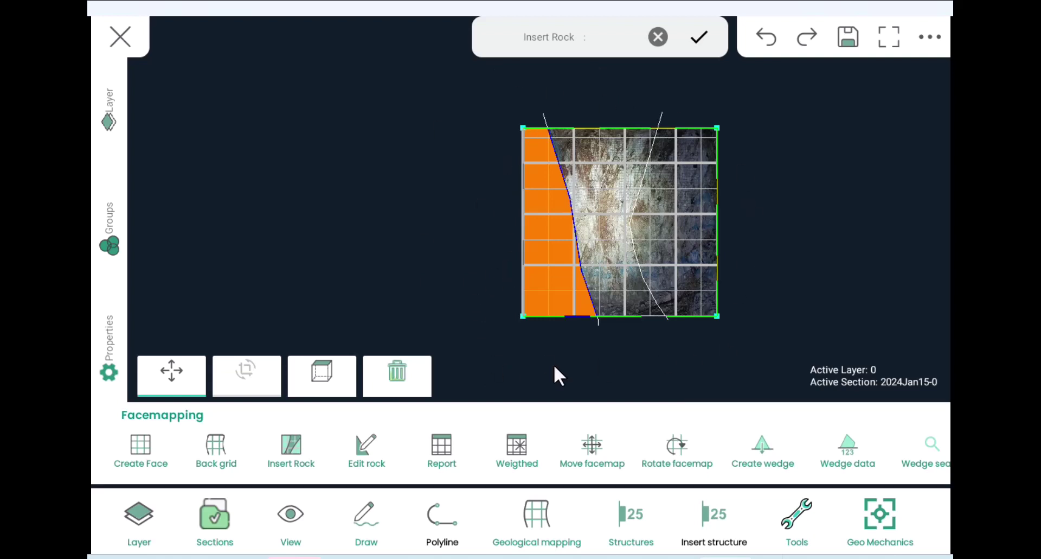
left_click(453, 301)
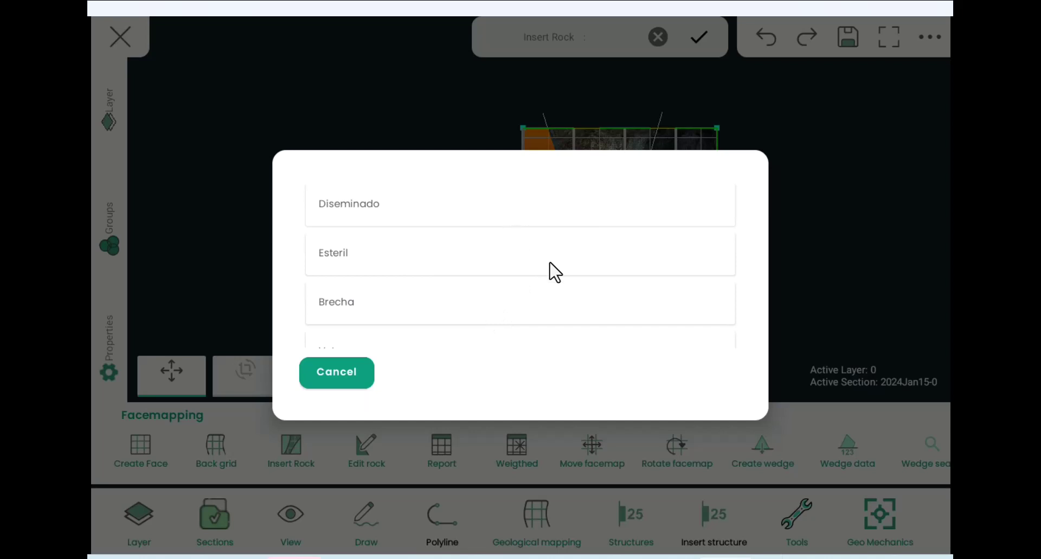
Assign the Vein rock type to the central band between the two contacts
scroll(433, 278, "down", 3)
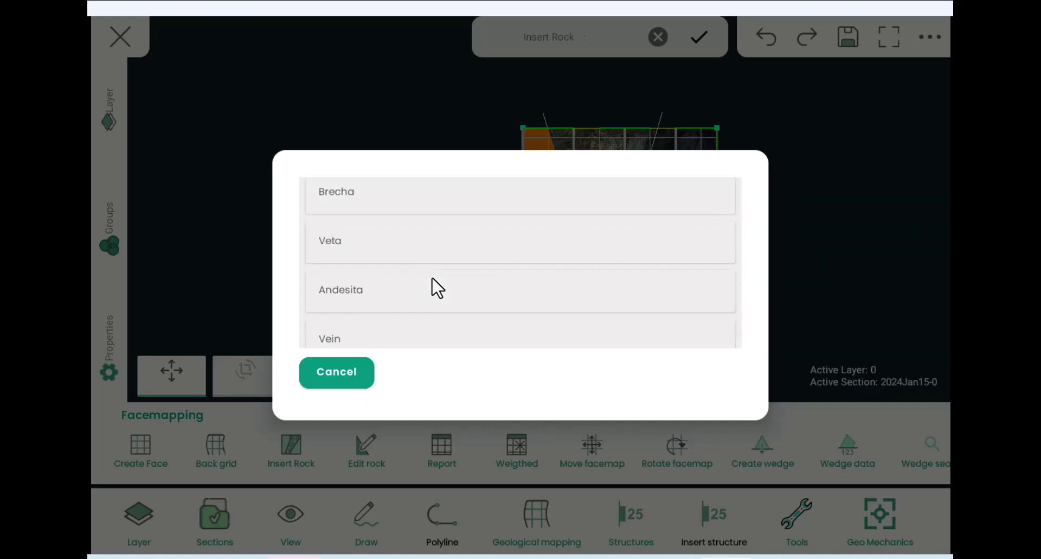
scroll(429, 290, "down", 1)
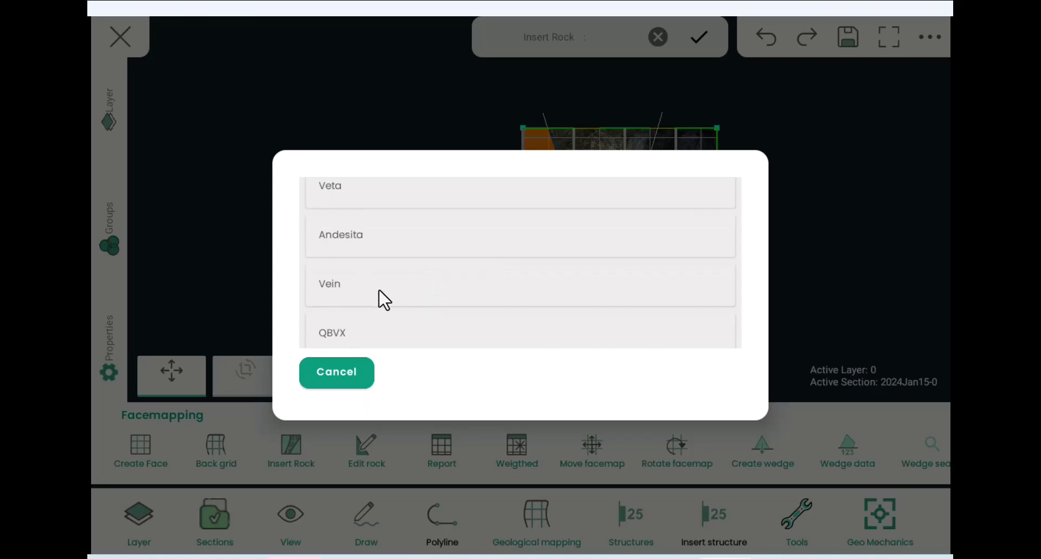
left_click(352, 287)
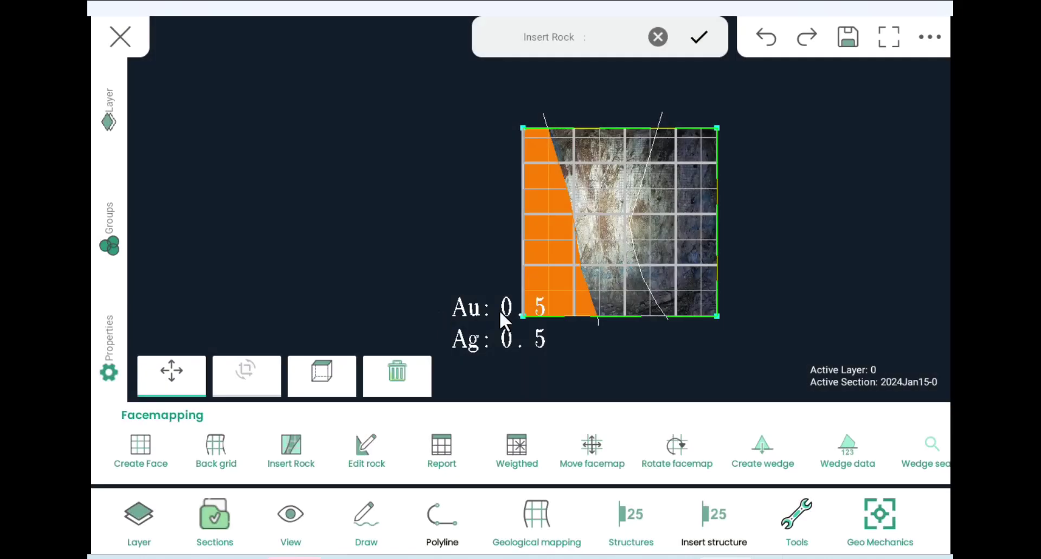
left_click(616, 146)
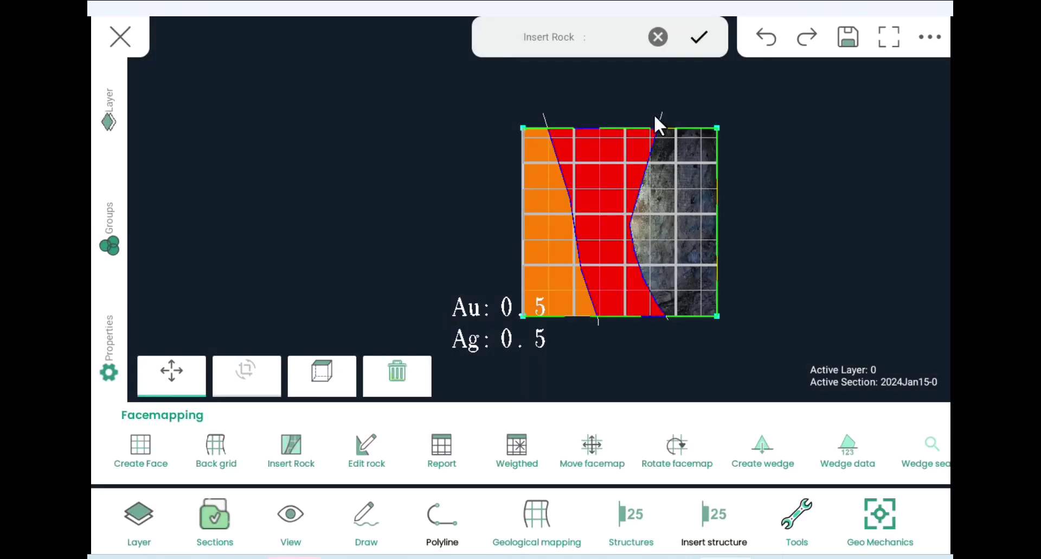
left_click(699, 37)
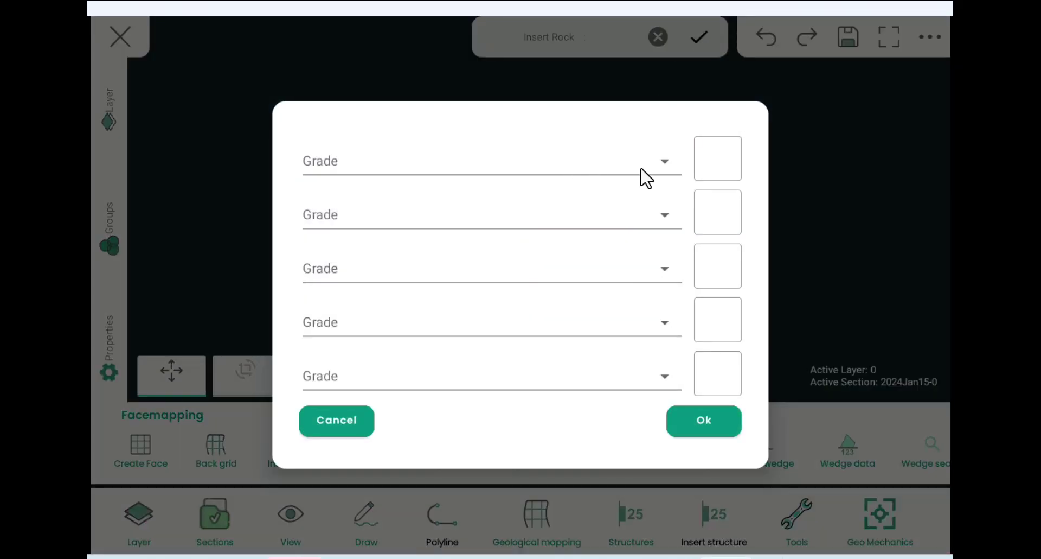
Enter a grade of Au 1.5 for the Vein area and place its label just below the face
left_click(667, 163)
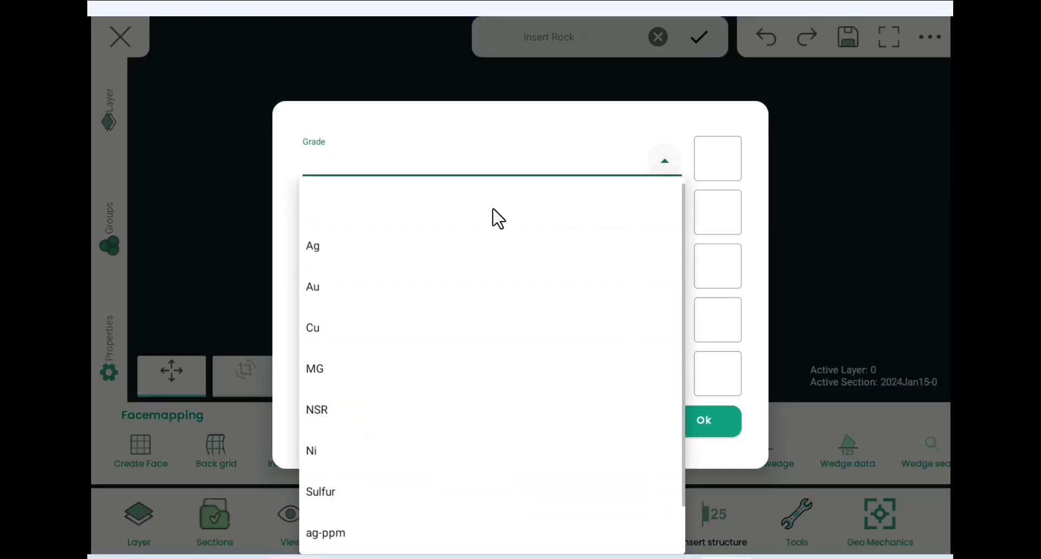
left_click(317, 292)
left_click(725, 158)
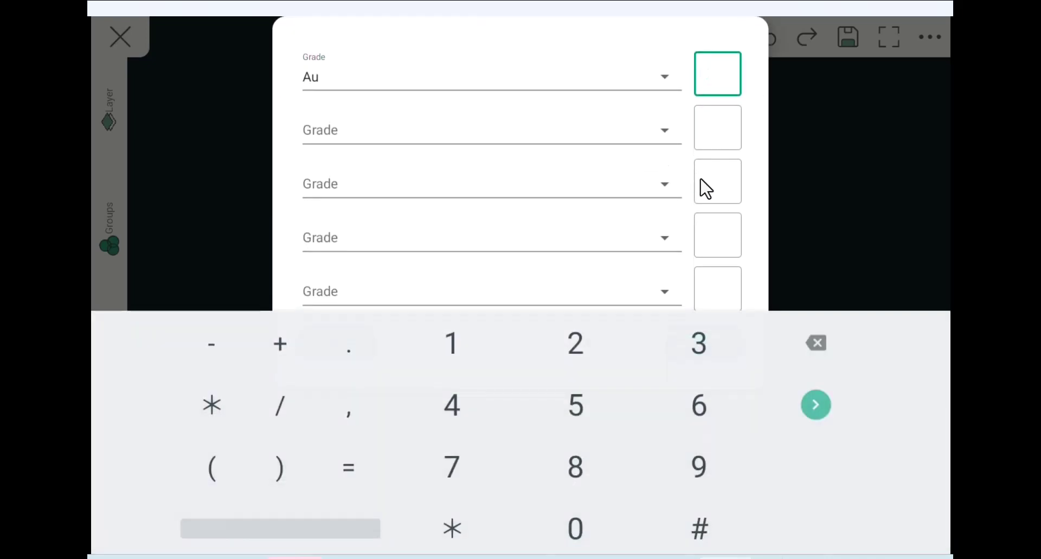
type("0")
key("BackSpace")
type("1.5")
key("Escape")
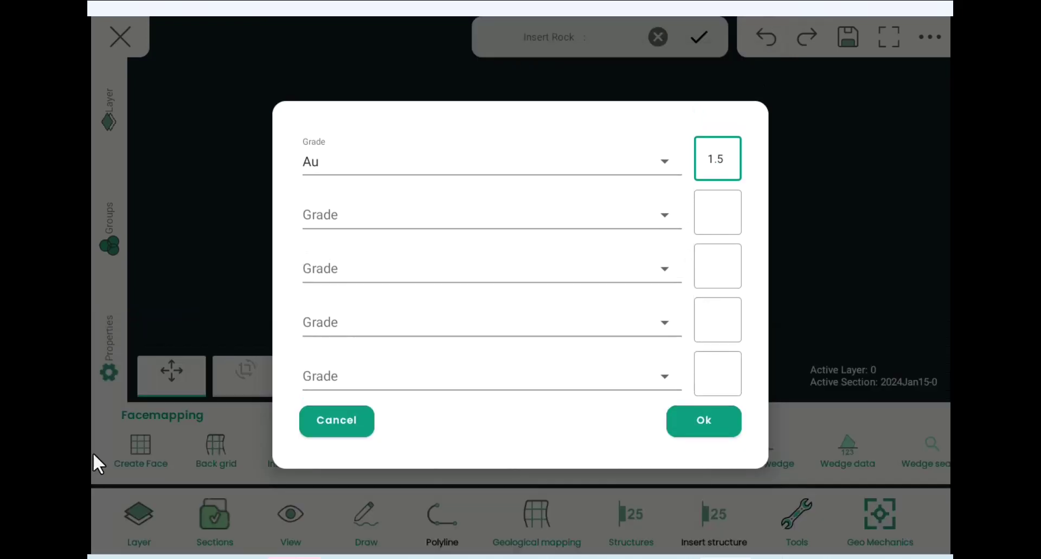
left_click(701, 434)
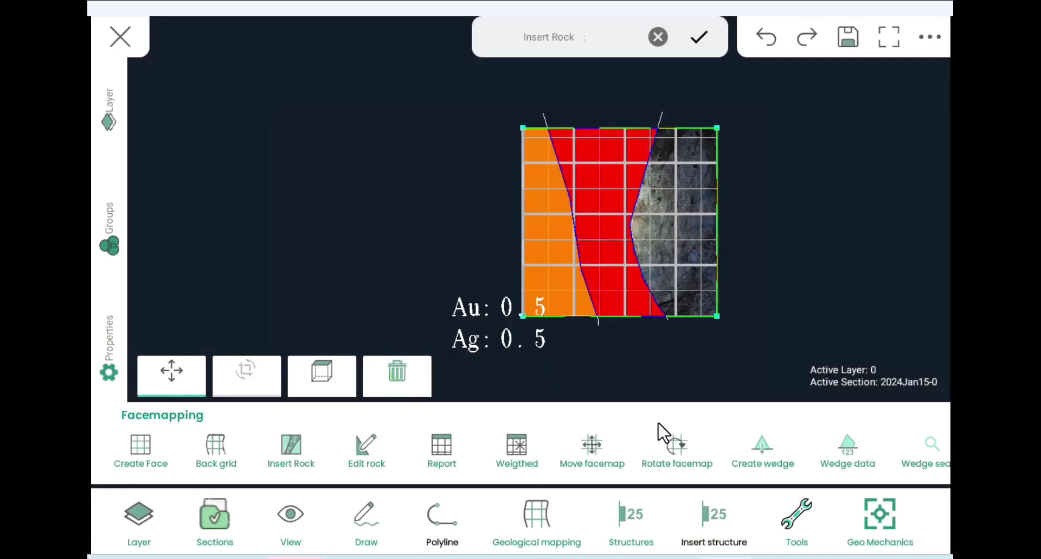
left_click(634, 339)
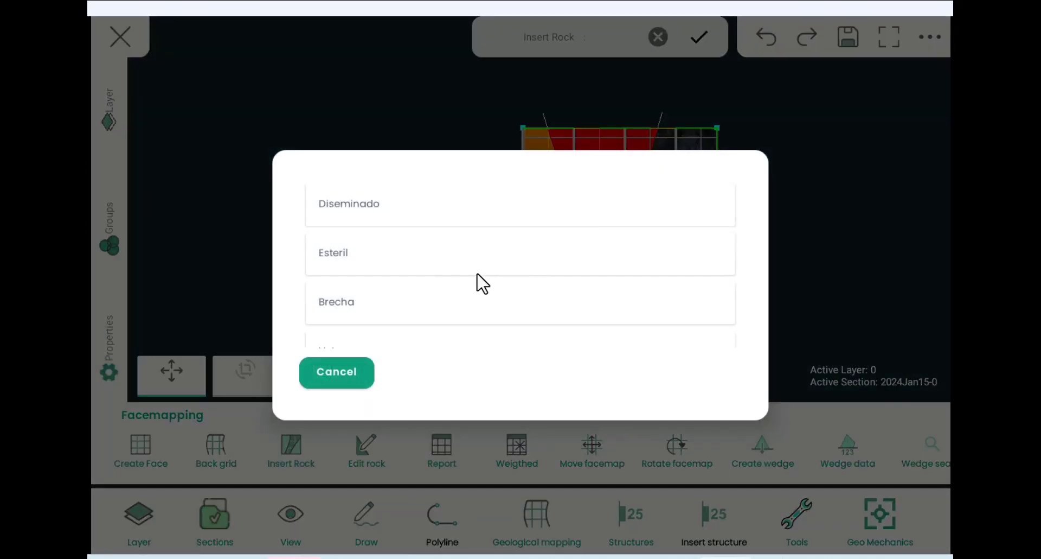
Assign the V6 rock type to the face area right of the right contact
scroll(618, 295, "down", 5)
scroll(617, 293, "down", 10)
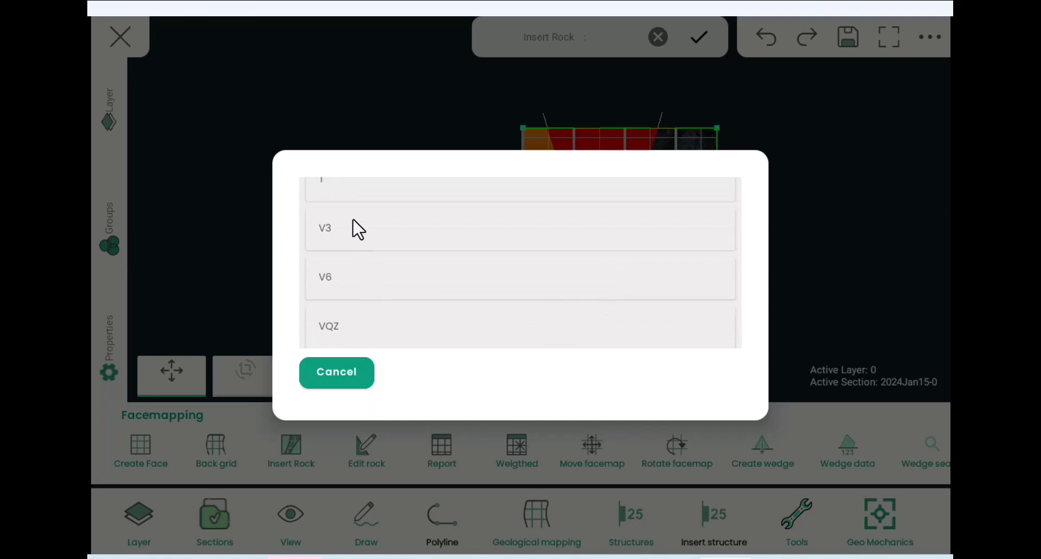
left_click(352, 293)
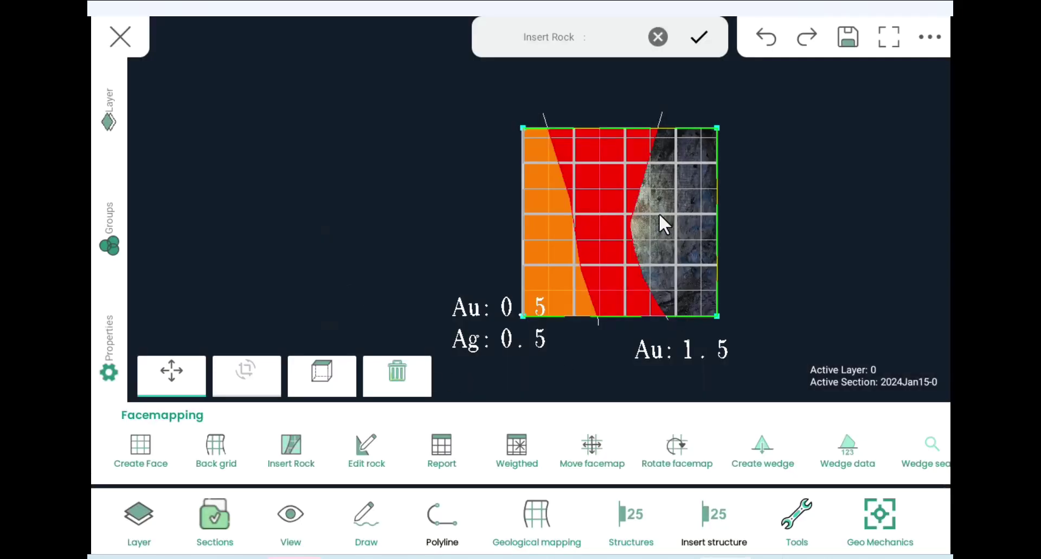
left_click(693, 152)
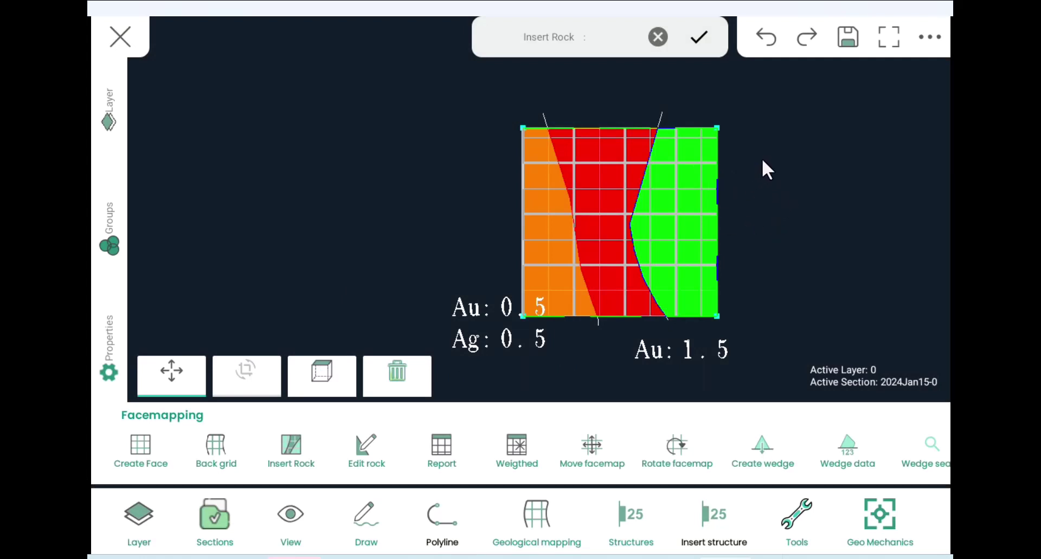
left_click(696, 38)
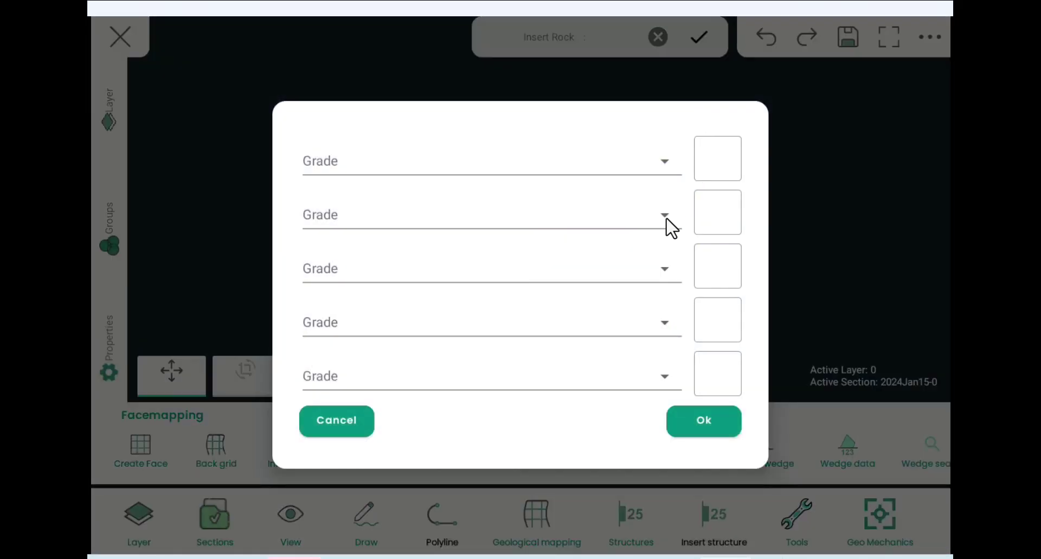
Enter a grade of Ag 0.1 for the V6 area, place its label right of the face, and finish inserting rocks
left_click(668, 163)
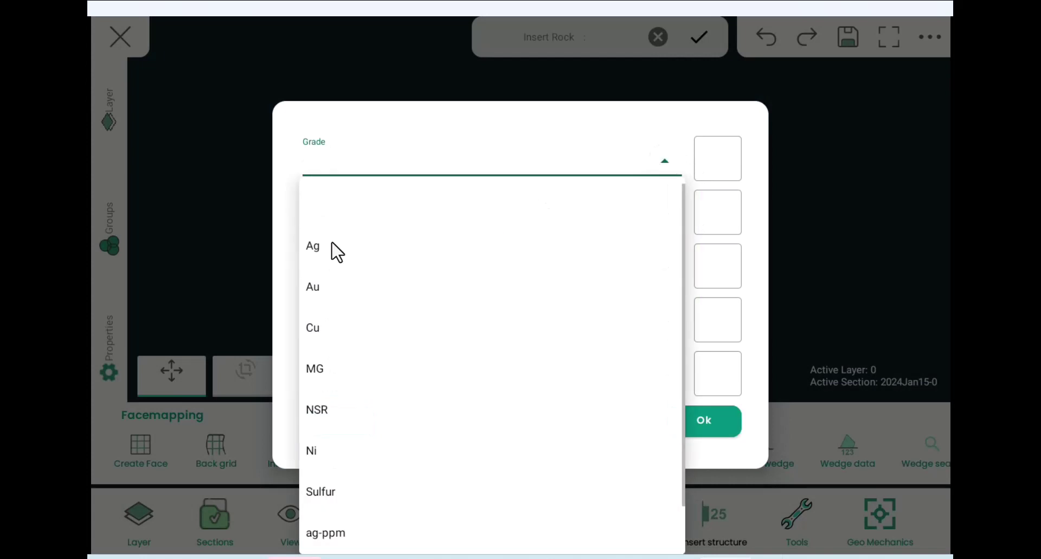
left_click(320, 250)
left_click(719, 165)
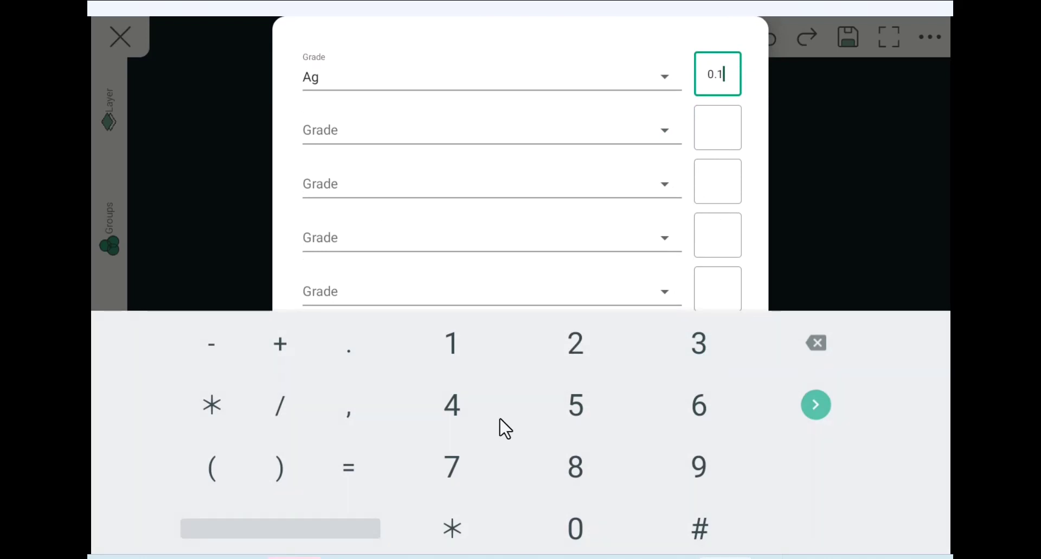
key("Escape")
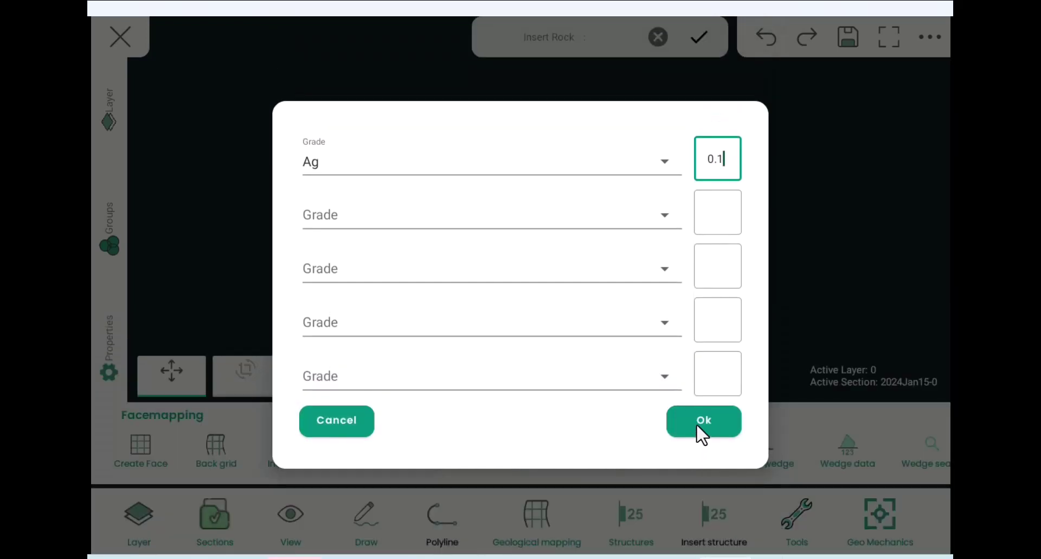
left_click(703, 420)
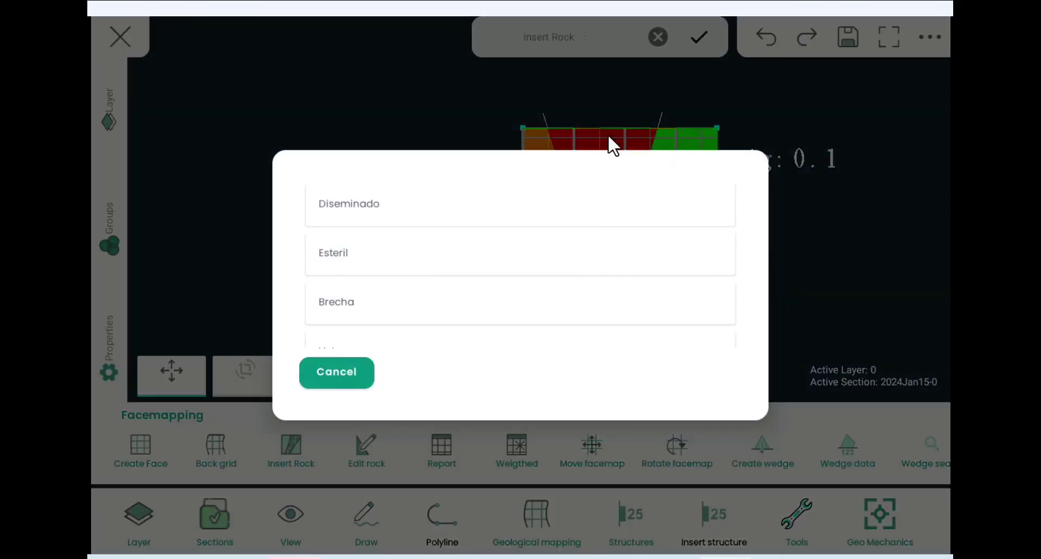
left_click(347, 372)
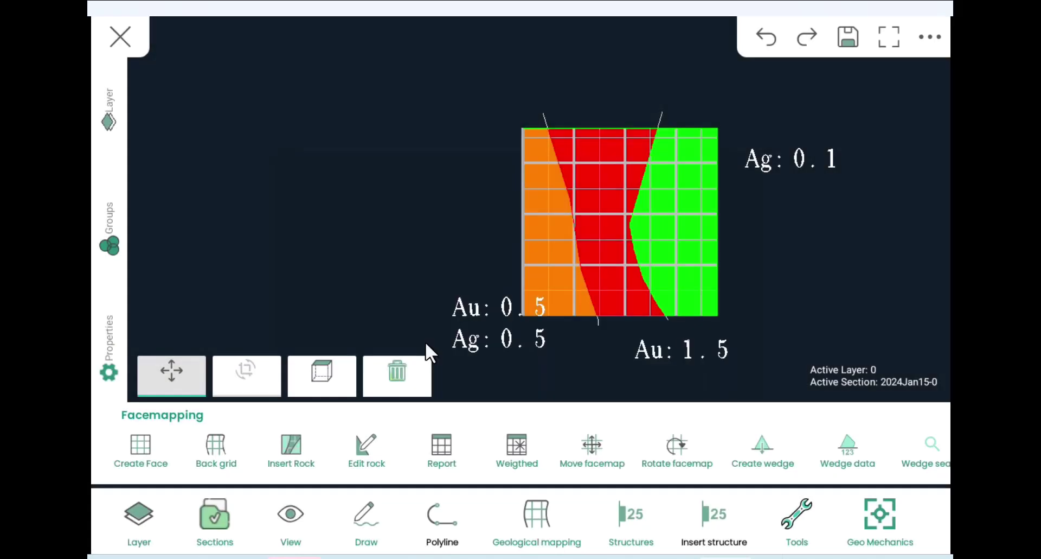
Set up a face report with the round location Level 2 and include the Ag and Au grades
left_click_drag(772, 244, 663, 214)
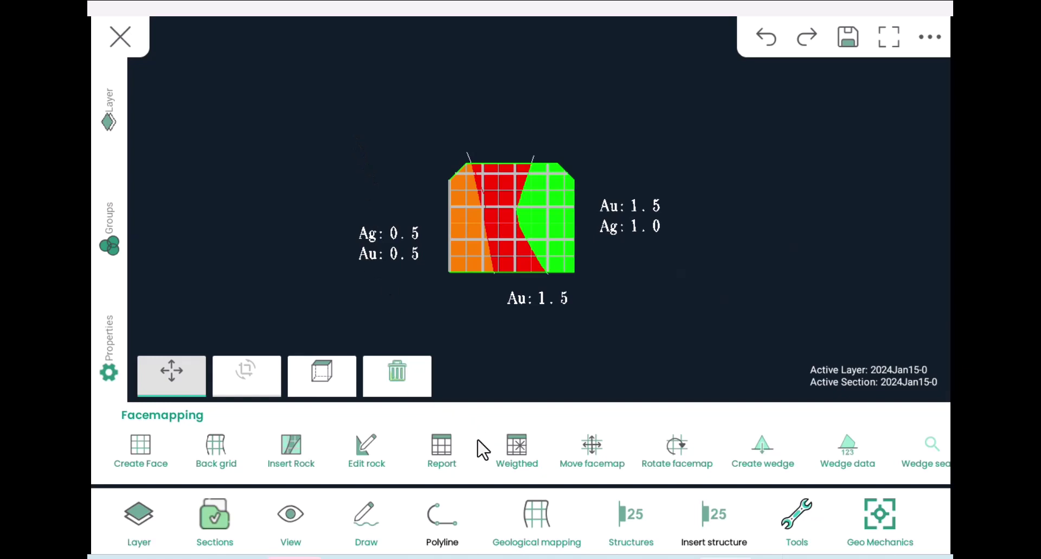
left_click(442, 449)
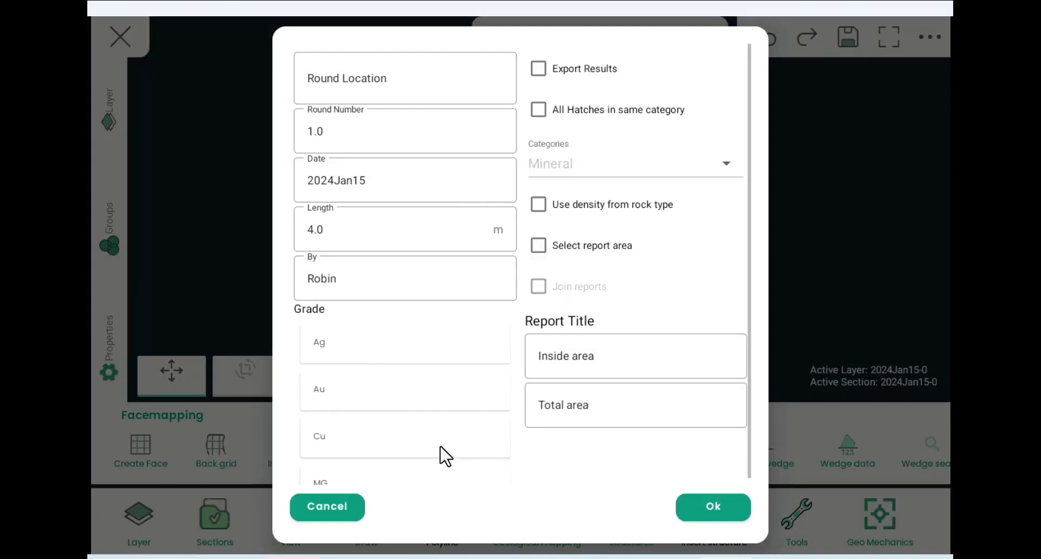
left_click(384, 86)
type("L")
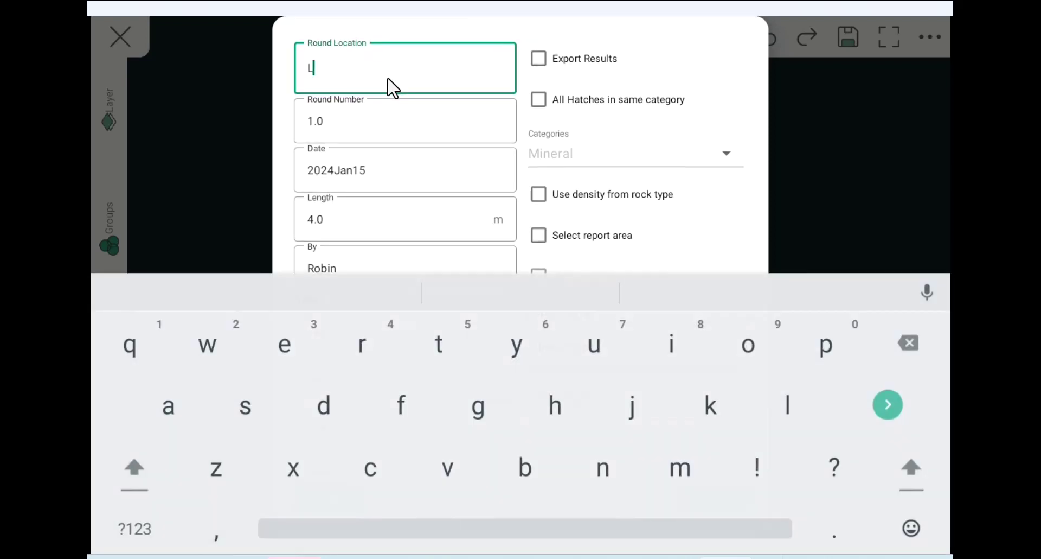
type("evel 2")
key("Escape")
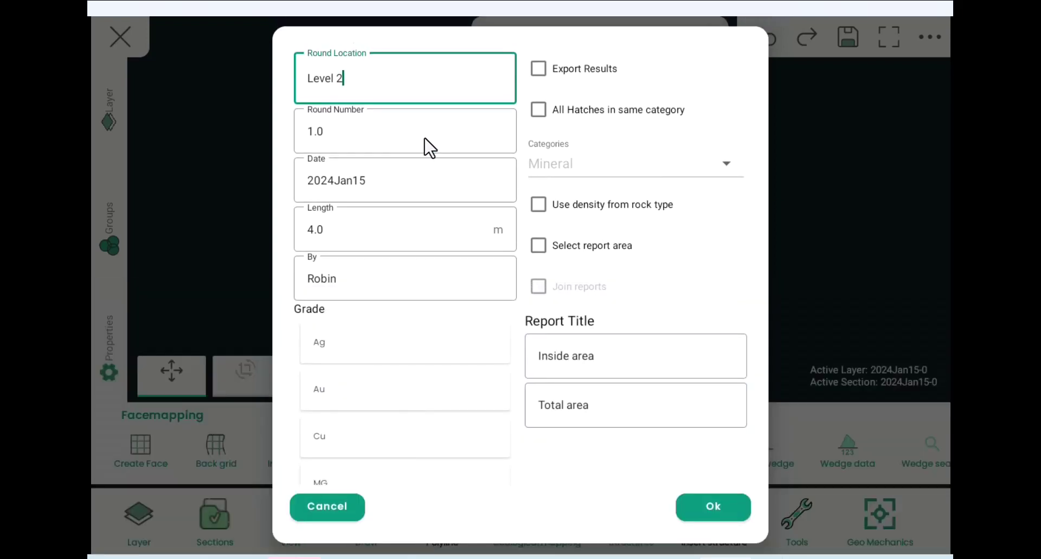
left_click(332, 342)
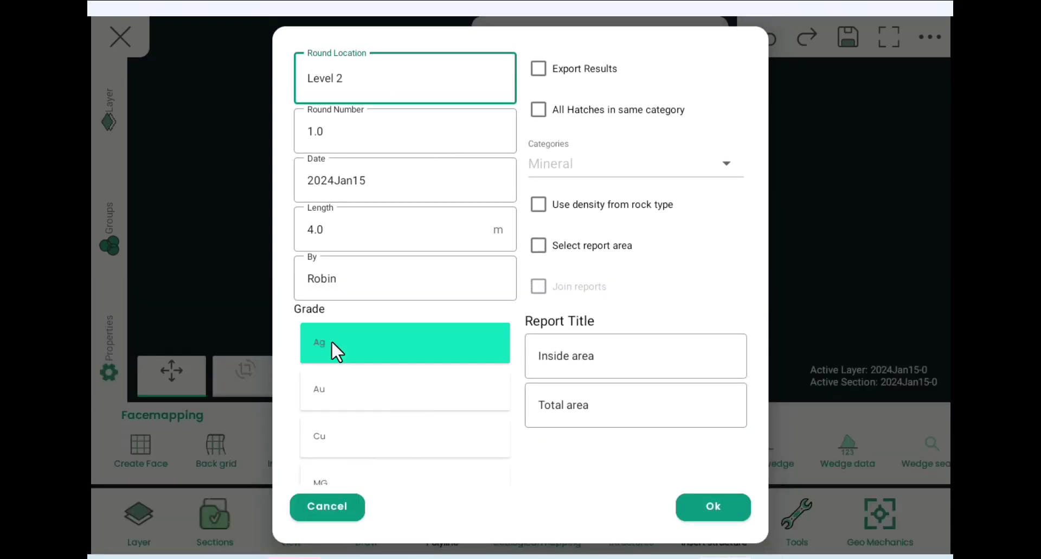
left_click(335, 395)
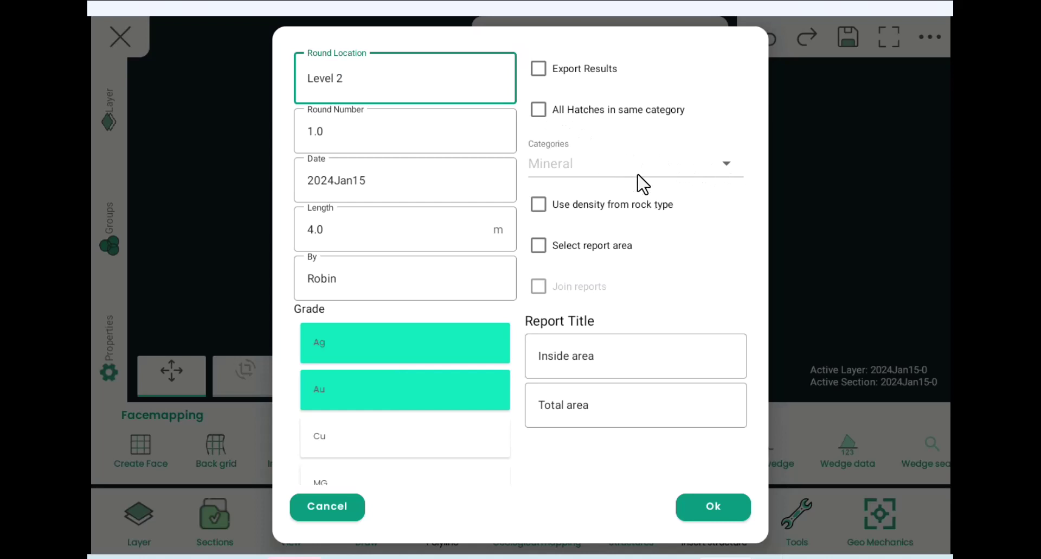
left_click(539, 111)
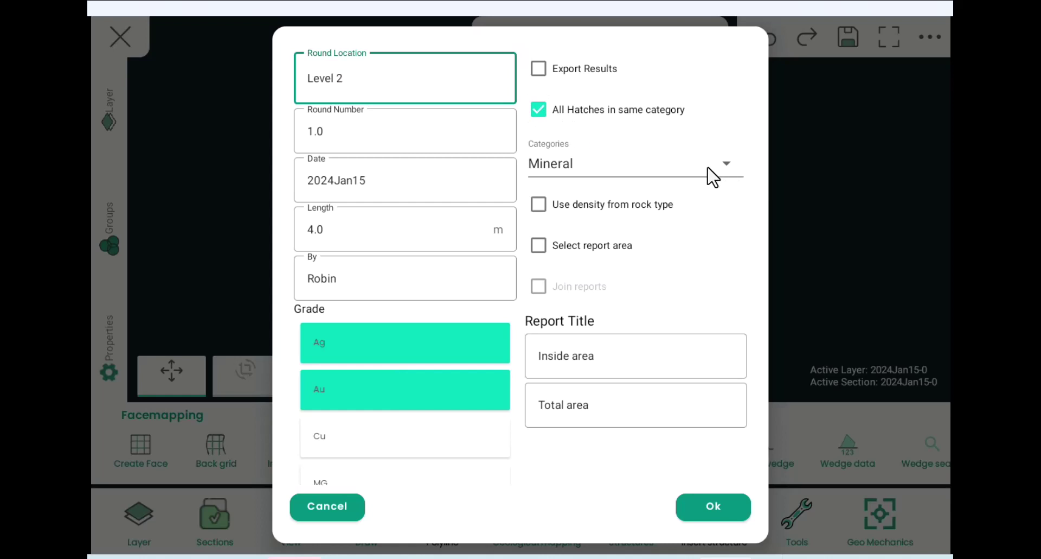
left_click(730, 175)
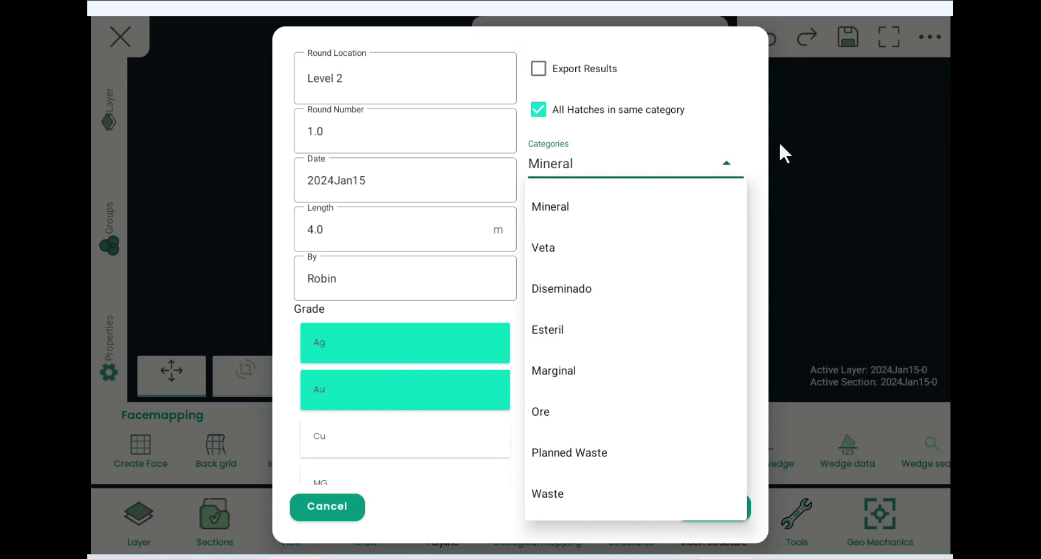
left_click(748, 140)
left_click(540, 112)
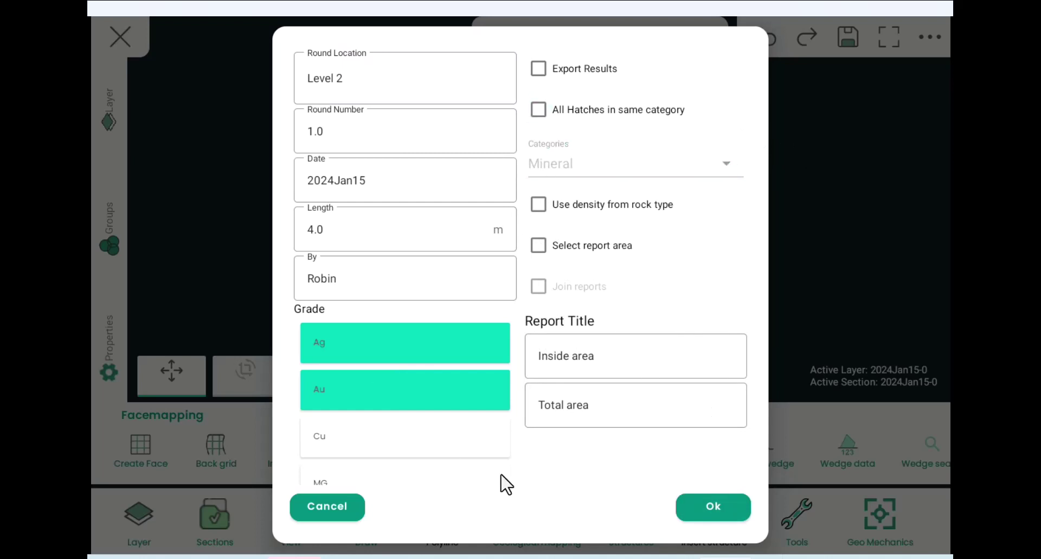
Accept the report settings and assign the orange, red and green rock areas to the Ore category
left_click(710, 502)
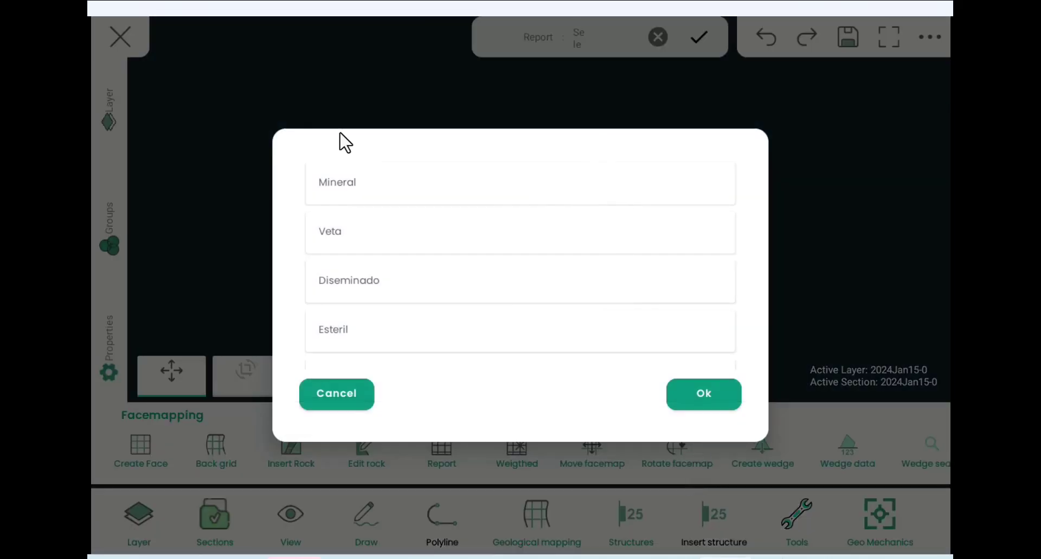
scroll(563, 282, "down", 2)
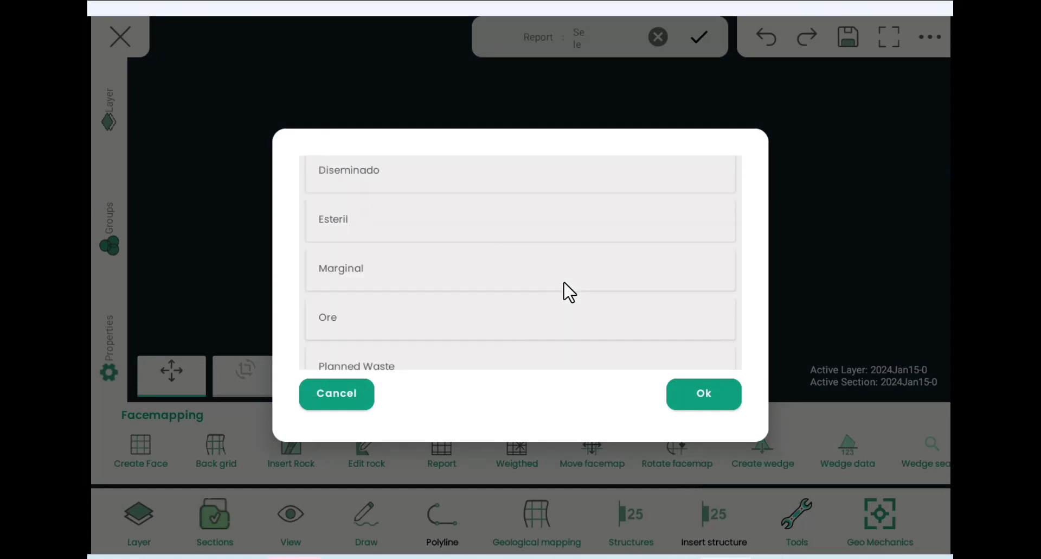
scroll(337, 314, "down", 2)
left_click(327, 251)
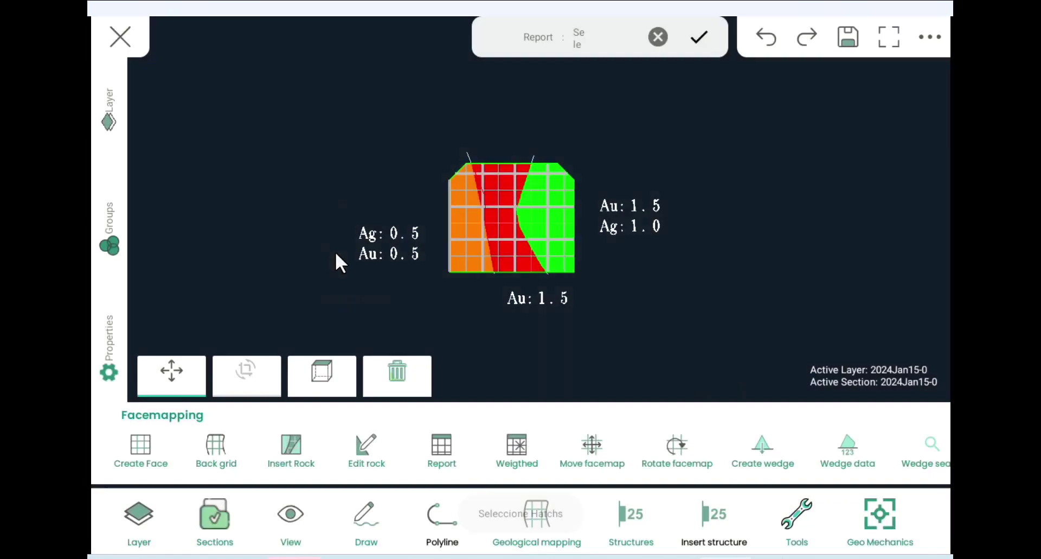
left_click(459, 263)
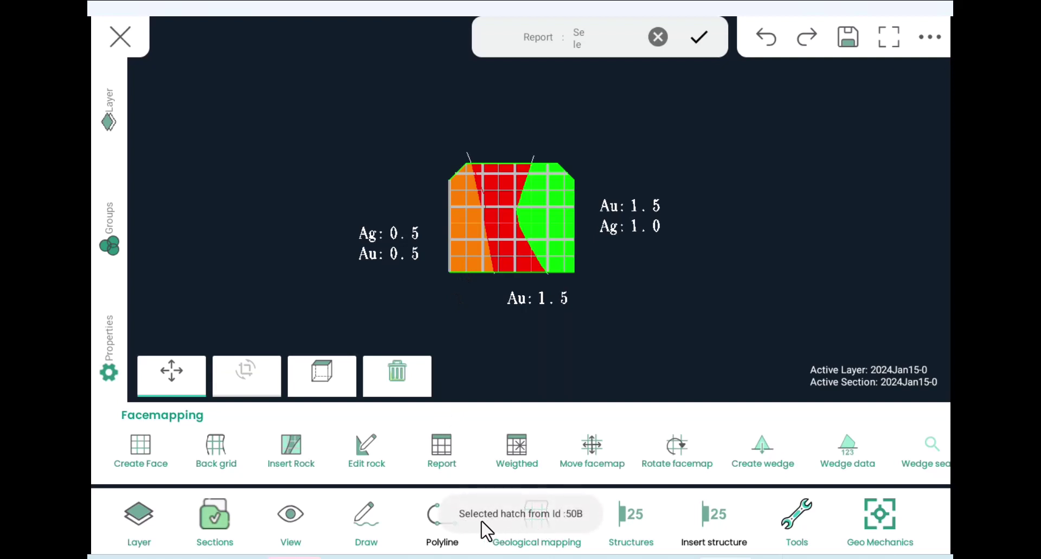
left_click(506, 264)
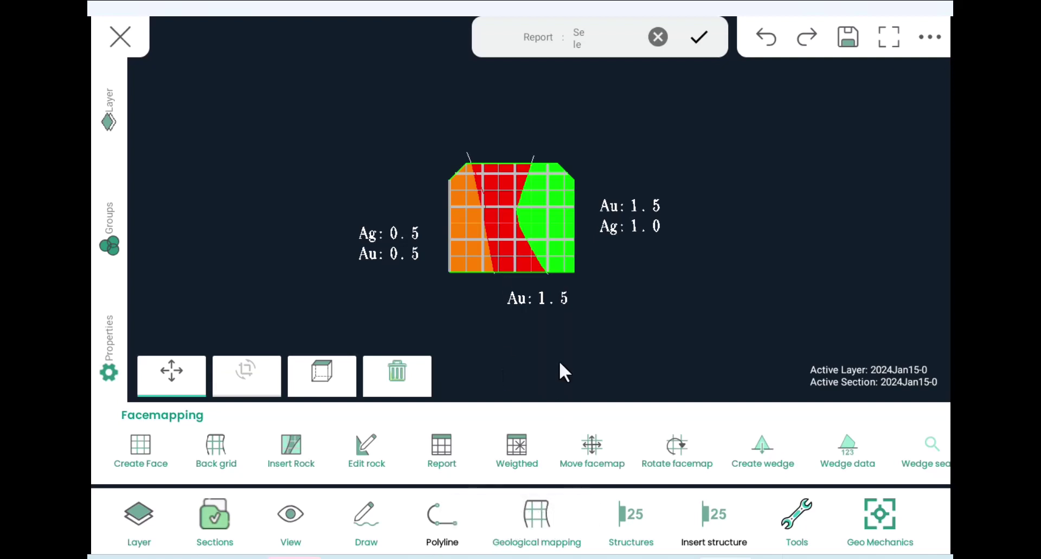
left_click(553, 265)
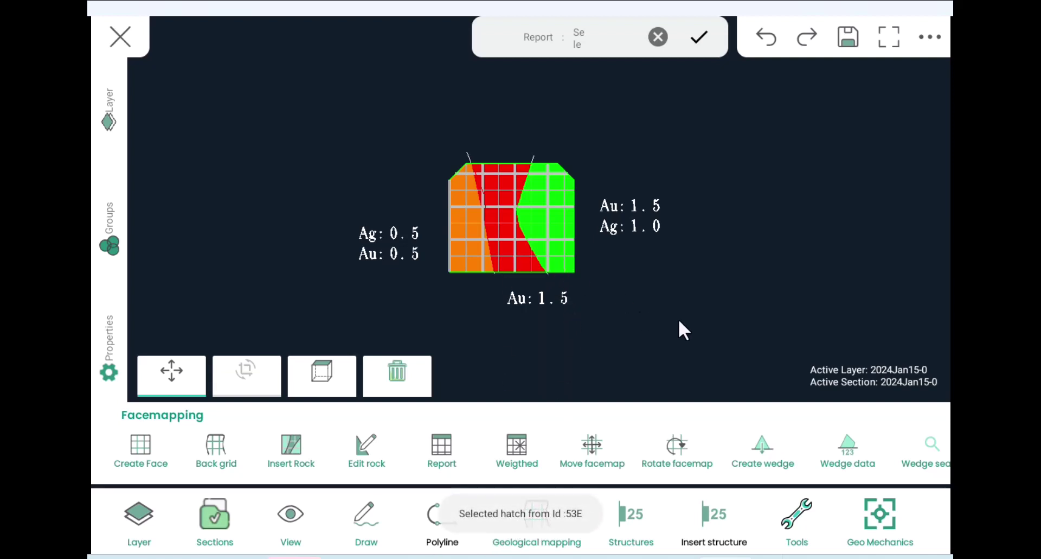
Finish assigning categories and place the report table to the right of the face map
left_click(700, 38)
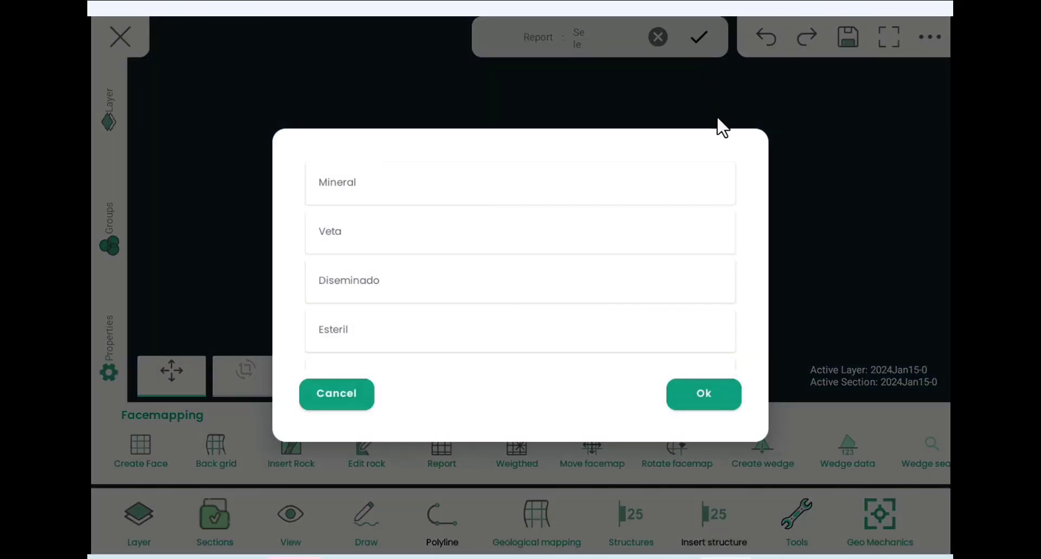
left_click(704, 394)
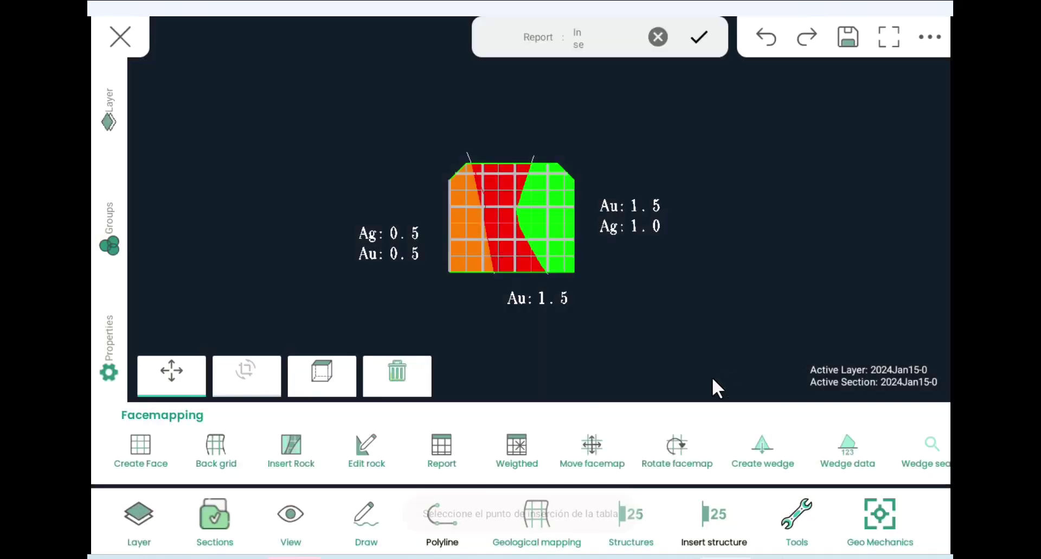
left_click(743, 139)
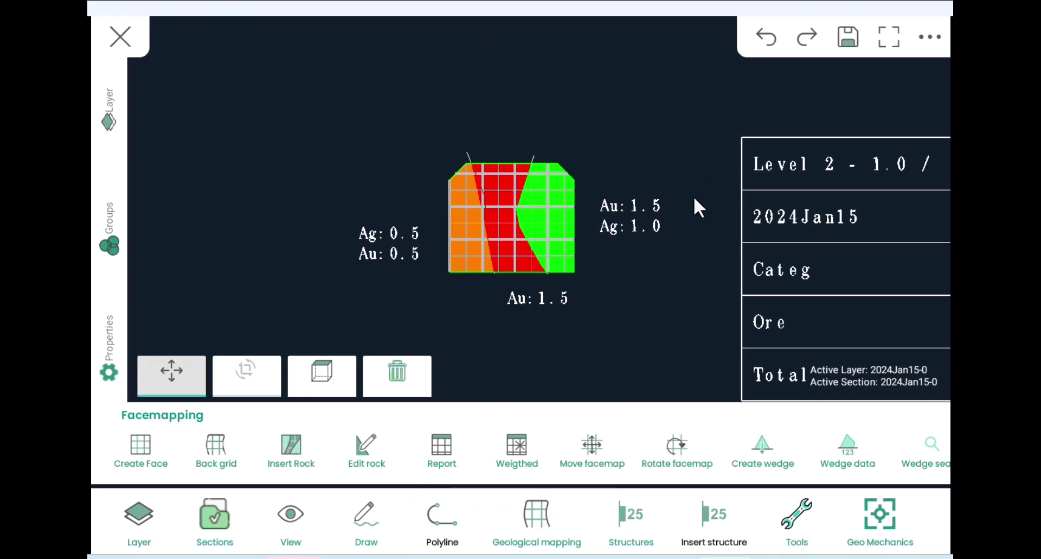
Examine the grades, area and tonnage in the report table beside the face map
left_click_drag(695, 196, 262, 141)
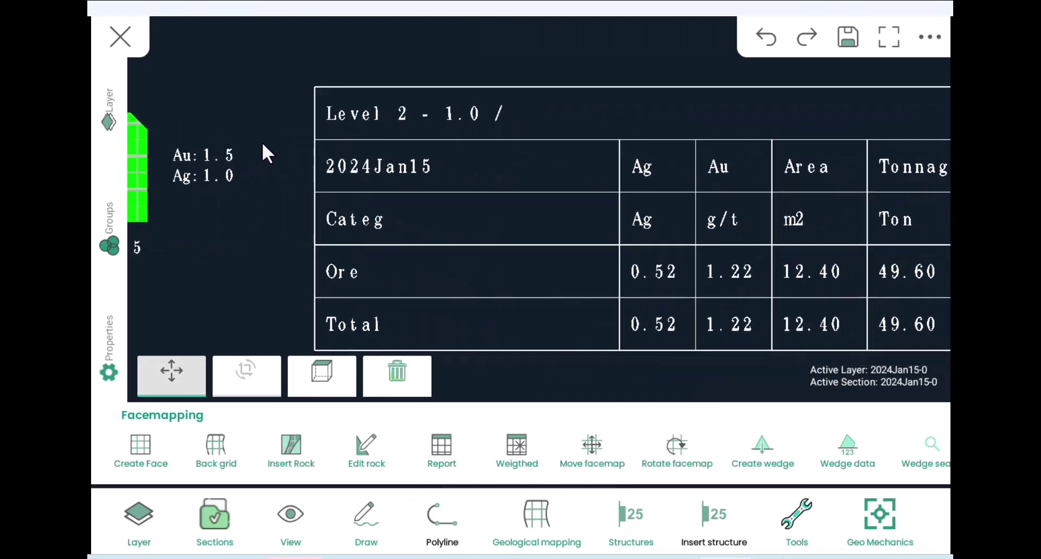
scroll(295, 190, "down", 3)
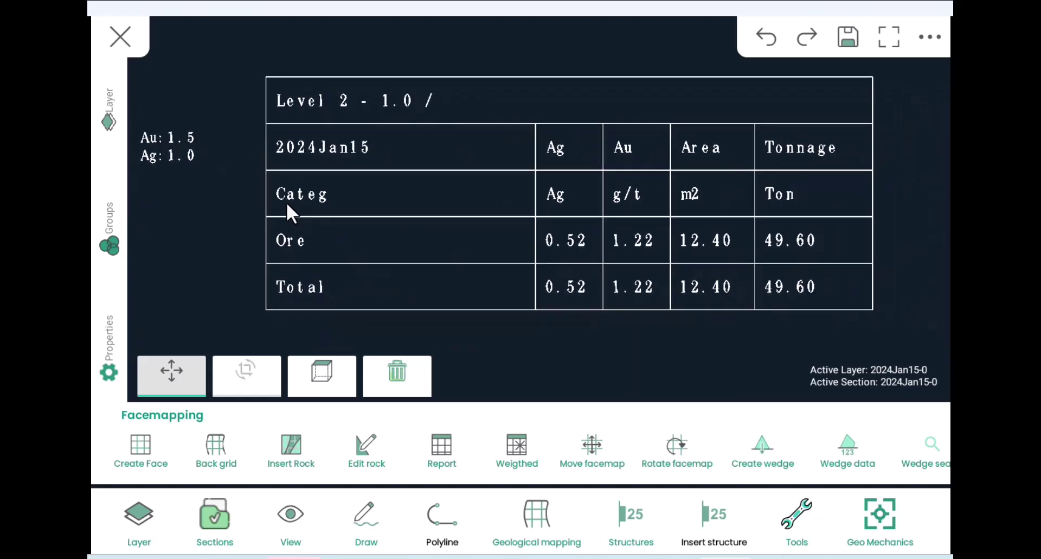
scroll(287, 202, "down", 2)
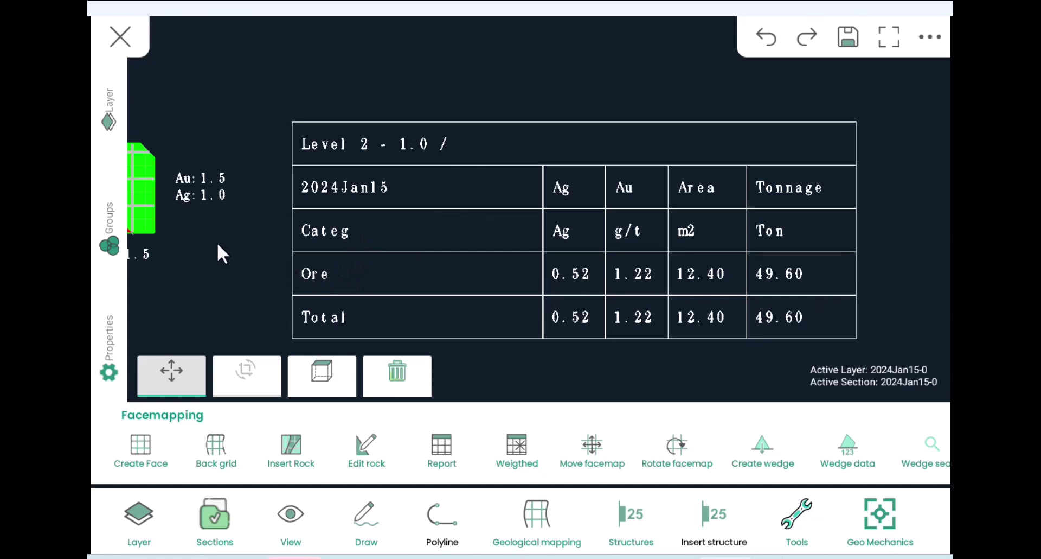
left_click_drag(217, 241, 291, 239)
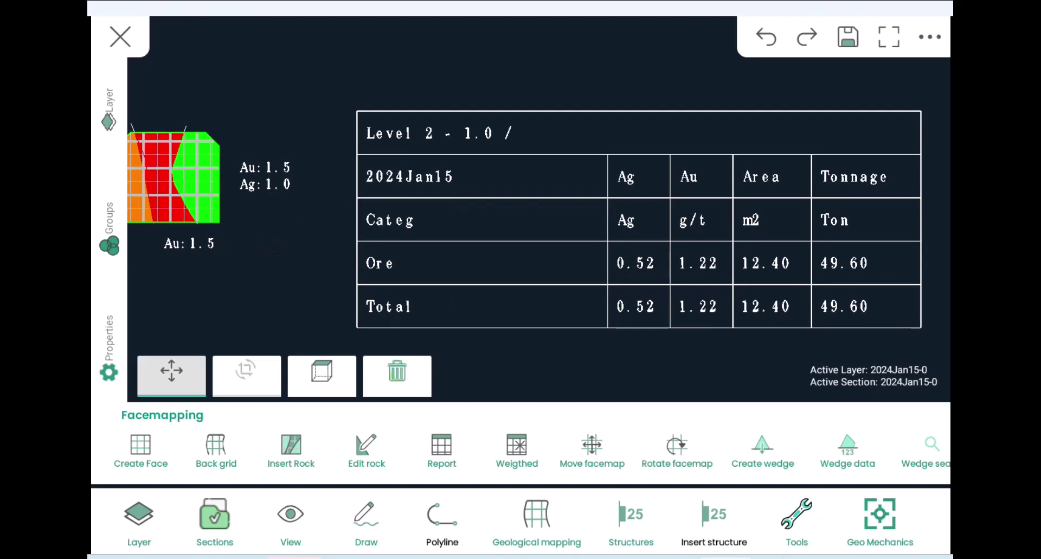
scroll(521, 228, "down", 3)
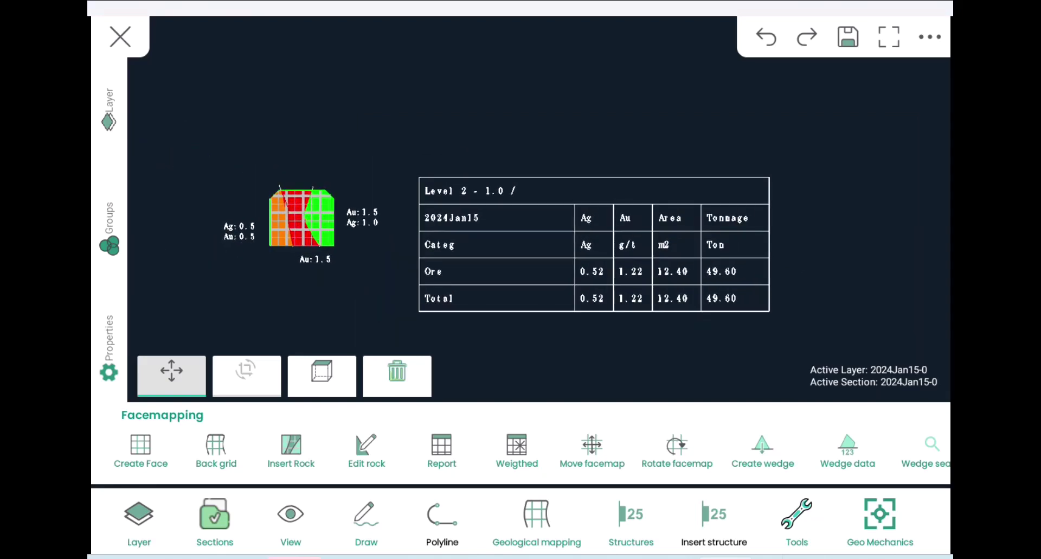
left_click_drag(325, 244, 413, 238)
left_click_drag(710, 374, 750, 382)
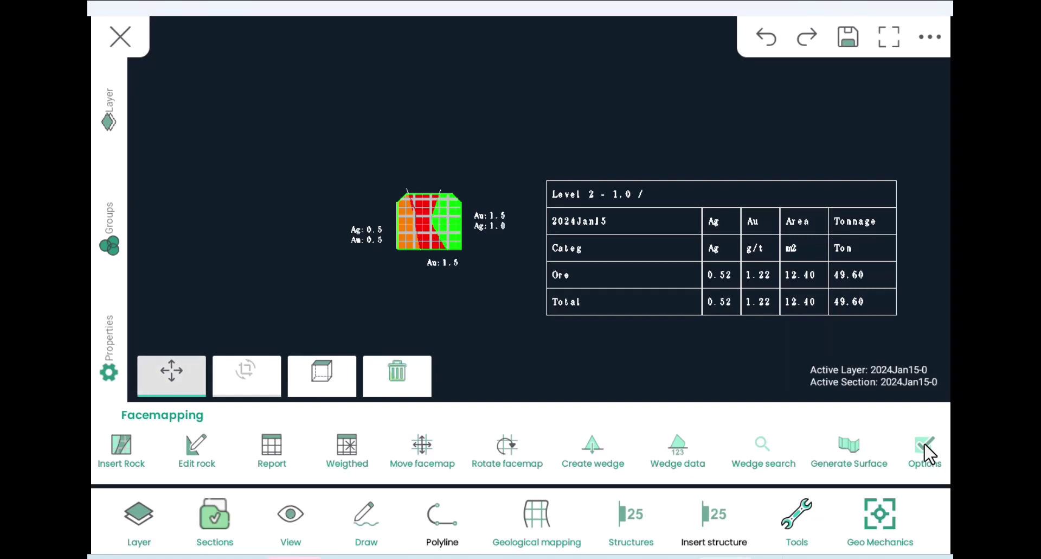
Review the face mapping options for rounds, tonnage categories, grade annotations, structures, projection, export and grid spacing
left_click(927, 452)
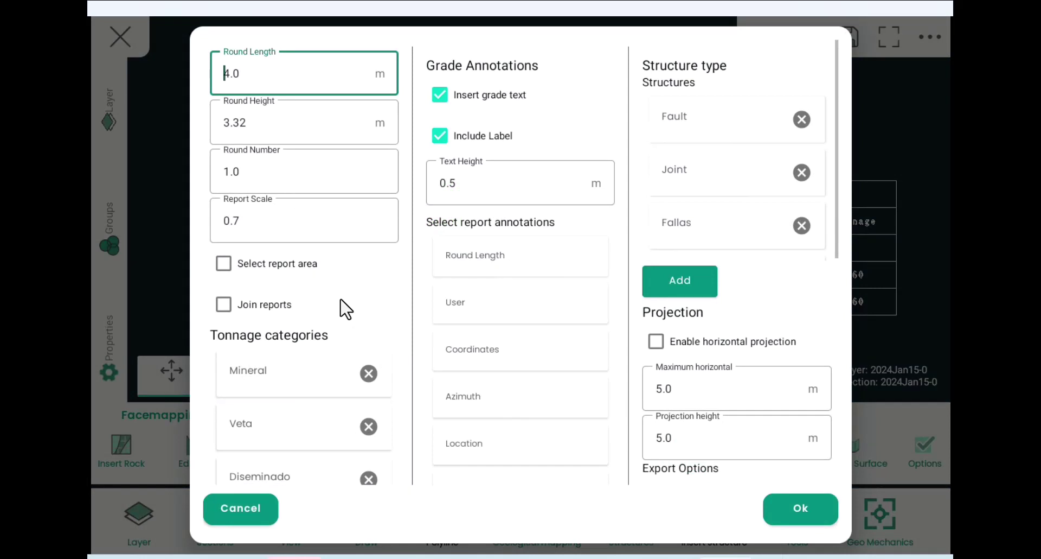
scroll(339, 291, "down", 10)
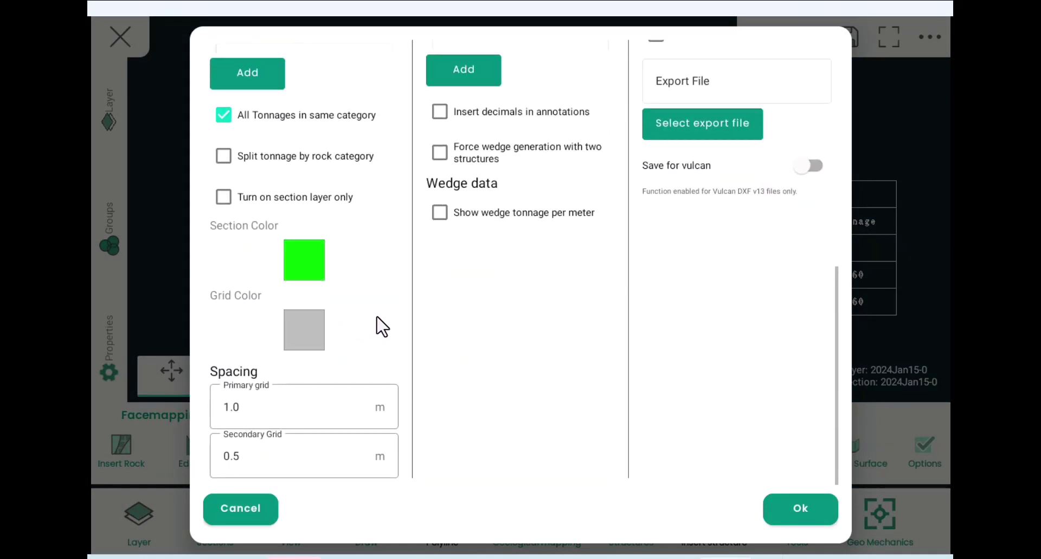
scroll(466, 331, "up", 3)
scroll(518, 318, "up", 5)
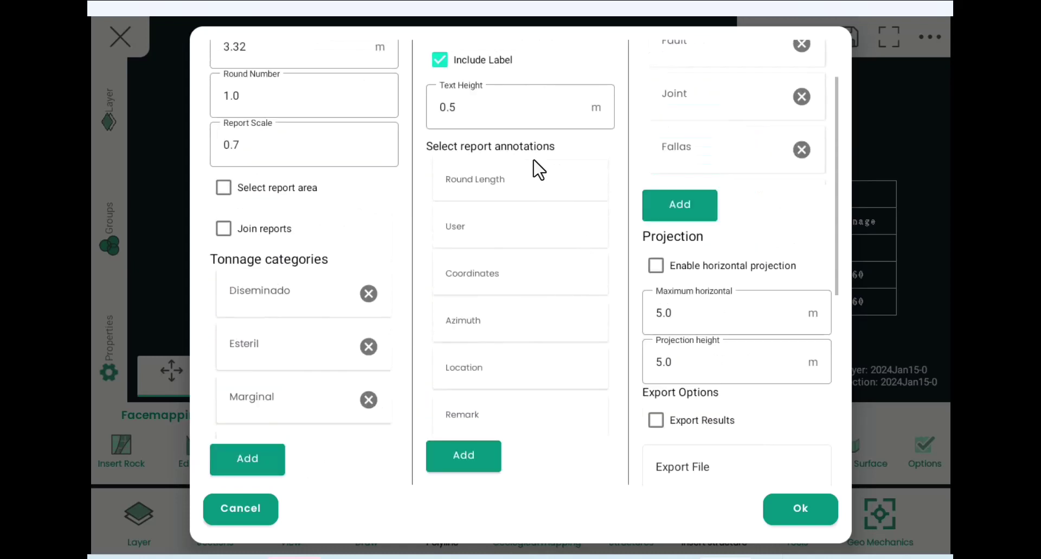
scroll(691, 264, "up", 3)
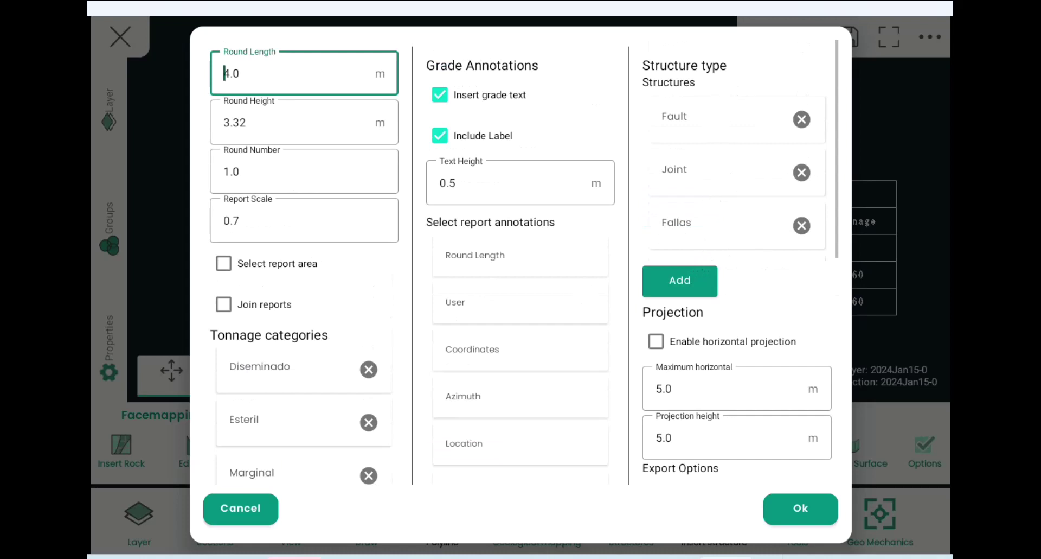
left_click(803, 507)
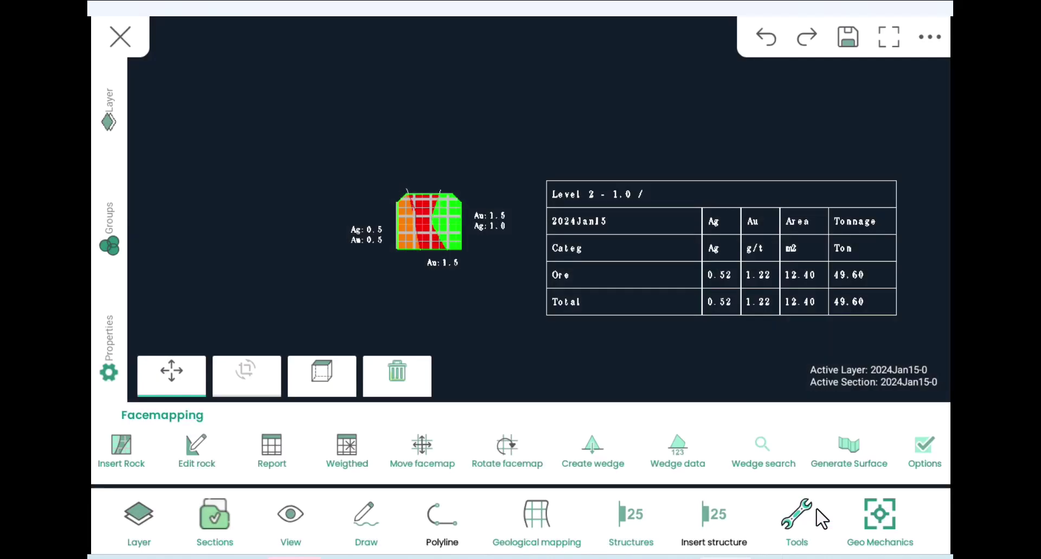